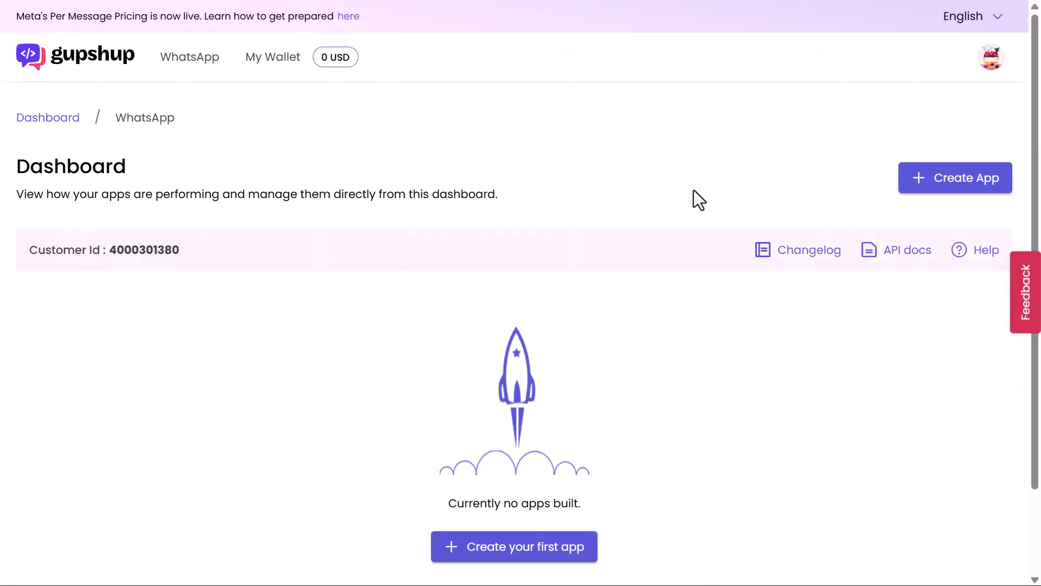
- Create a new Gupshup WhatsApp app named 'Riffwire' and return to the dashboard
{"action": "left_click", "coordinate": [942, 183]}
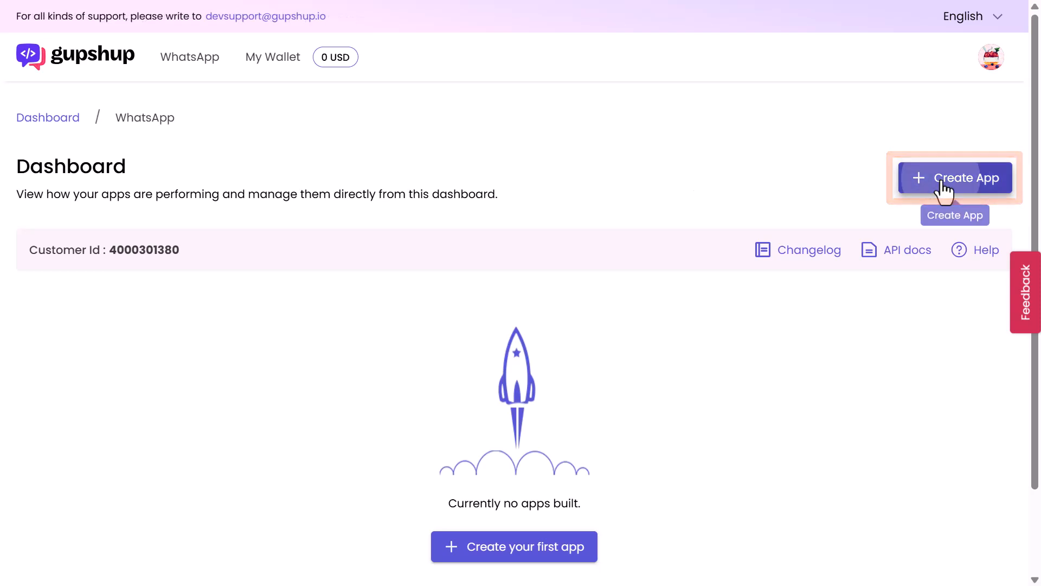
{"action": "left_click", "coordinate": [472, 261]}
{"action": "type", "text": "Riffwire"}
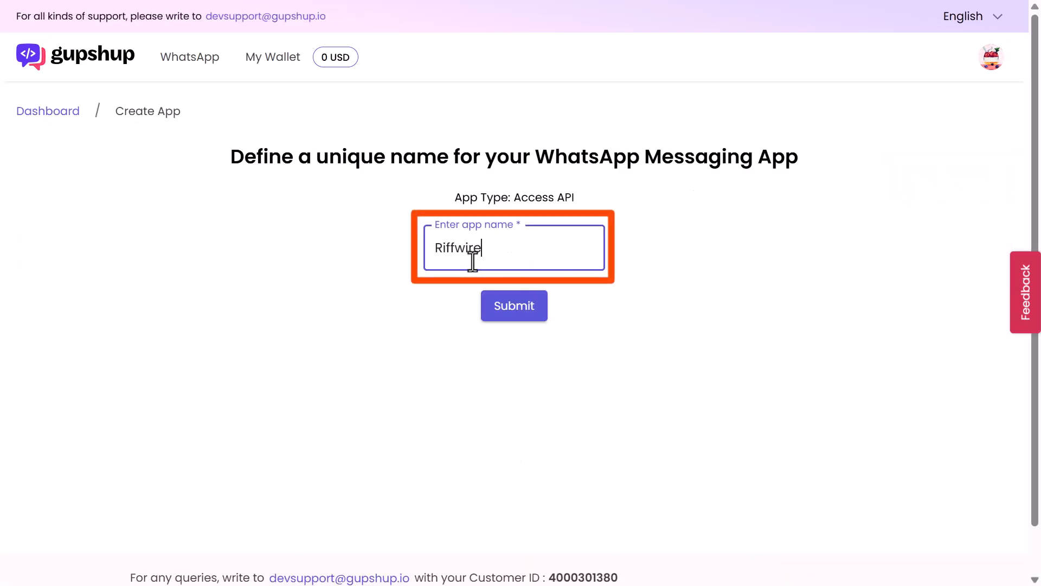
{"action": "left_click", "coordinate": [512, 309]}
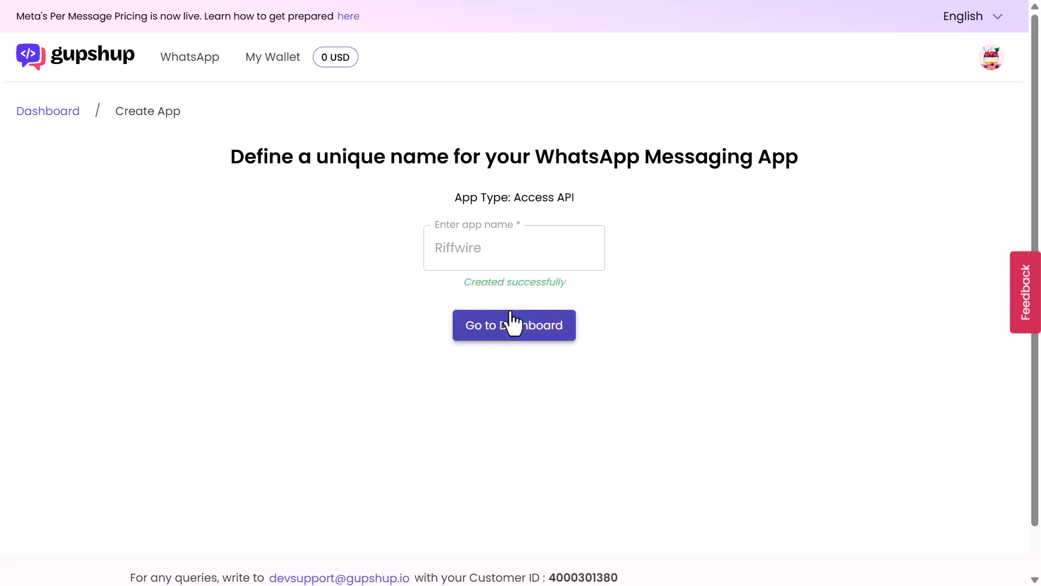
{"action": "left_click", "coordinate": [514, 324]}
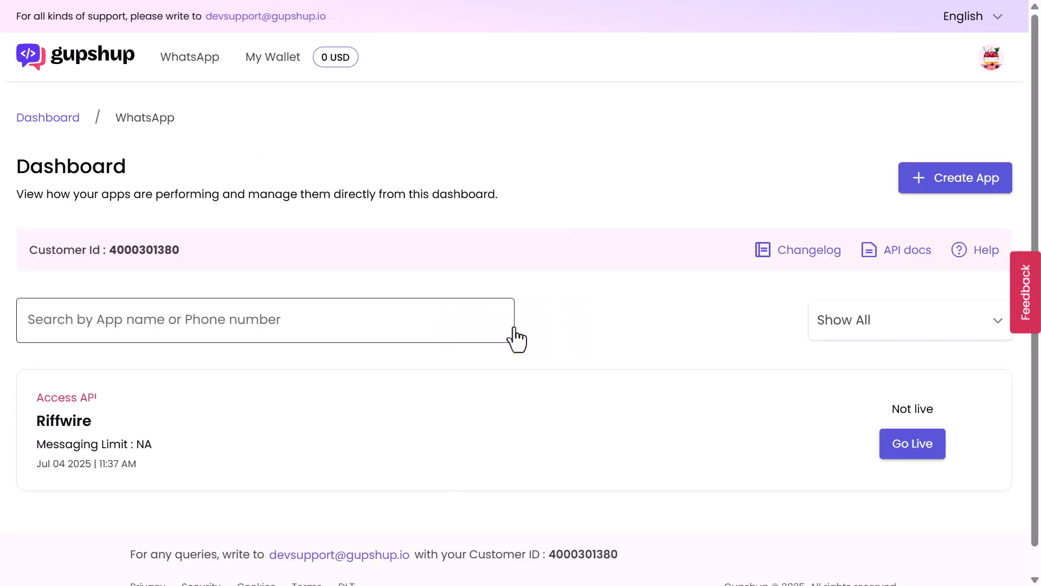
- Take Riffwire live with a new phone number, accepting Australia pricing
{"action": "left_click", "coordinate": [914, 465]}
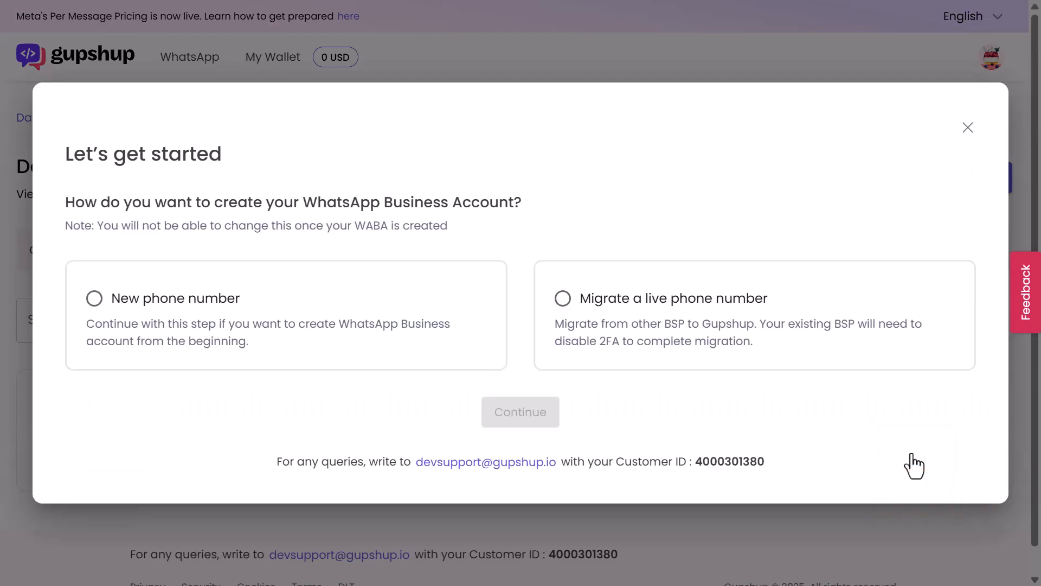
{"action": "left_click", "coordinate": [95, 299]}
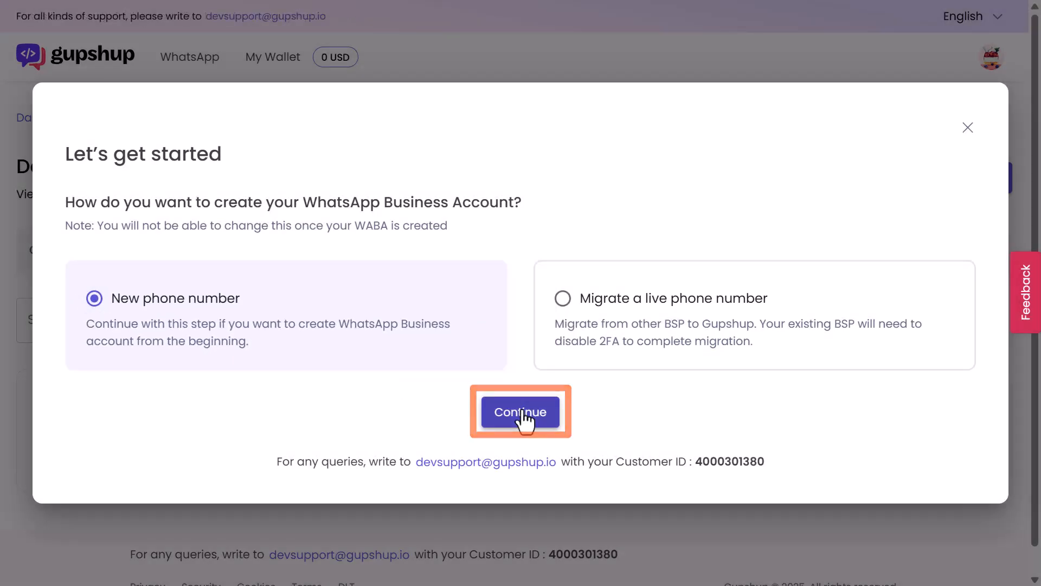
{"action": "left_click", "coordinate": [523, 415]}
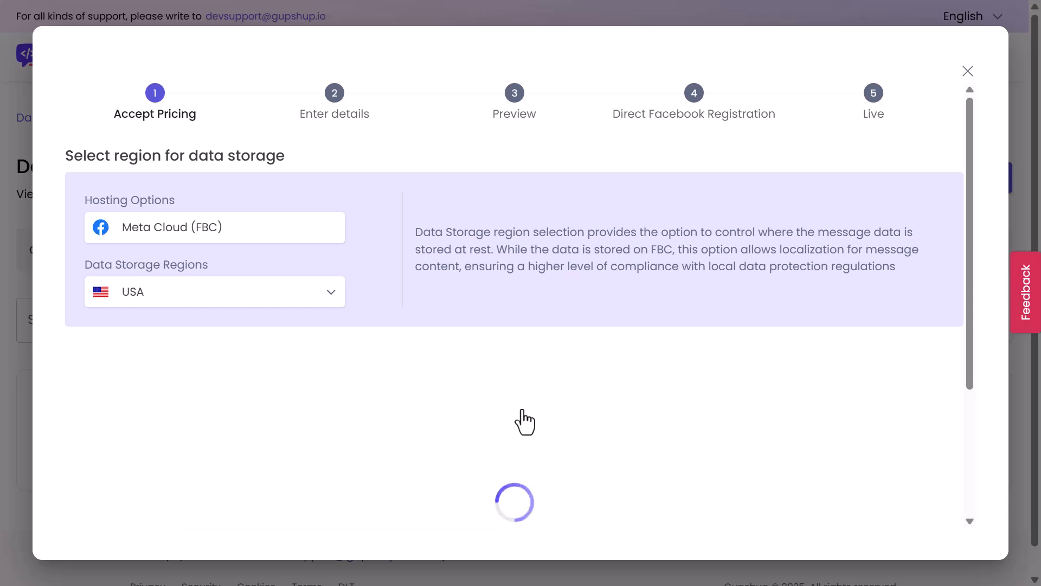
{"action": "left_click", "coordinate": [449, 432]}
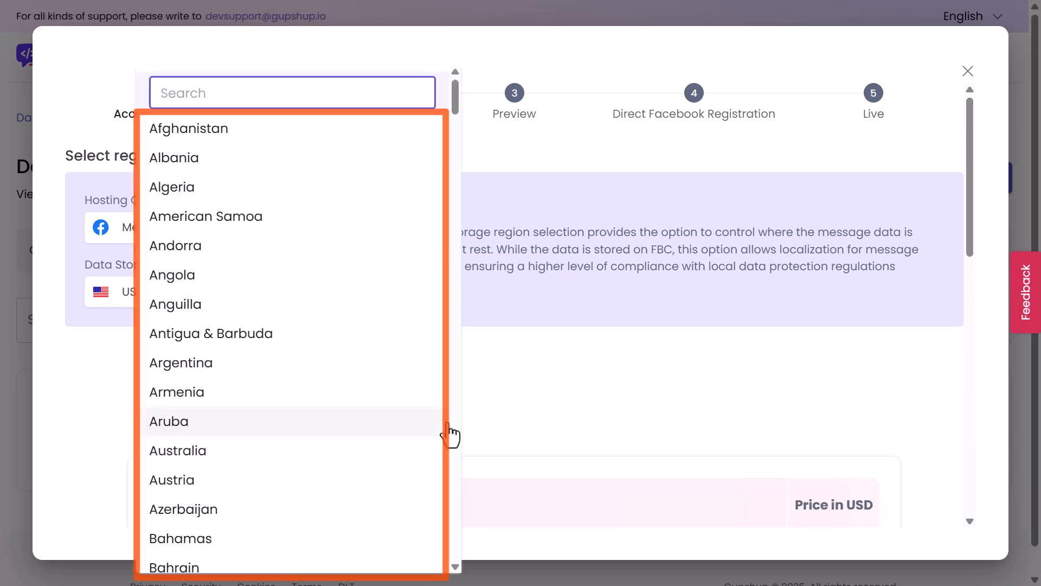
{"action": "type", "text": "aus"}
{"action": "left_click", "coordinate": [304, 509]}
{"action": "scroll", "coordinate": [303, 532], "scroll_direction": "down", "scroll_amount": 10}
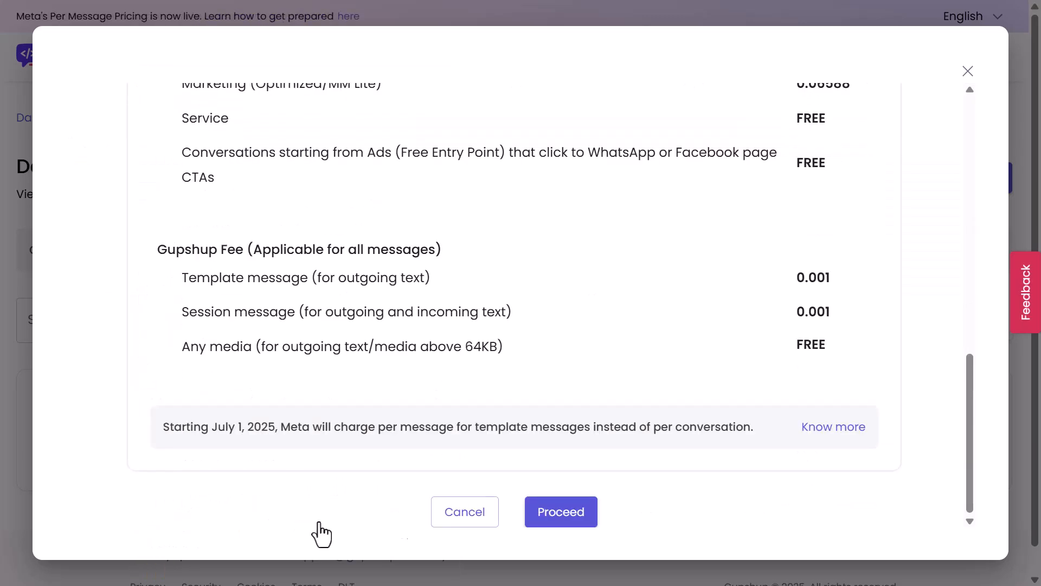
{"action": "left_click", "coordinate": [561, 519]}
- Fill in the contact's full name, e-mail address and phone number
{"action": "left_click", "coordinate": [445, 298]}
{"action": "left_click", "coordinate": [442, 346]}
{"action": "left_click", "coordinate": [545, 354]}
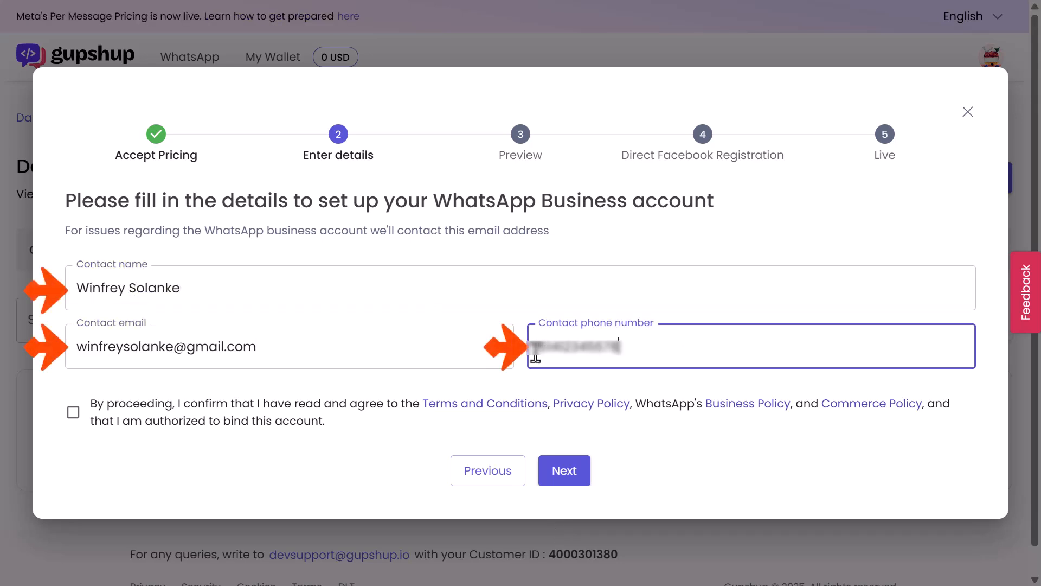
- Agree to the terms and confirm the contact details on the preview
{"action": "left_click", "coordinate": [73, 413]}
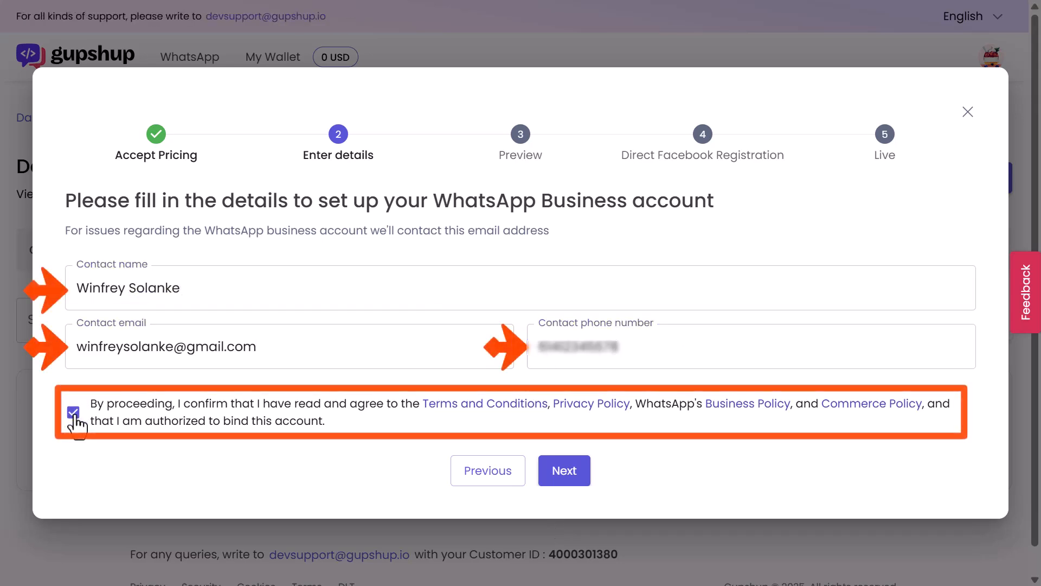
{"action": "left_click", "coordinate": [562, 466]}
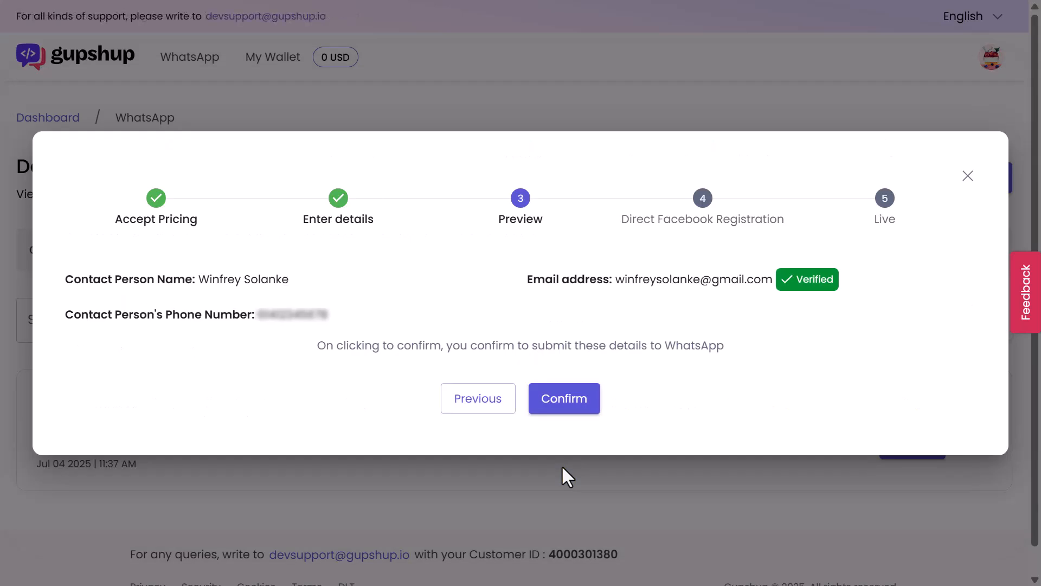
{"action": "left_click", "coordinate": [553, 412]}
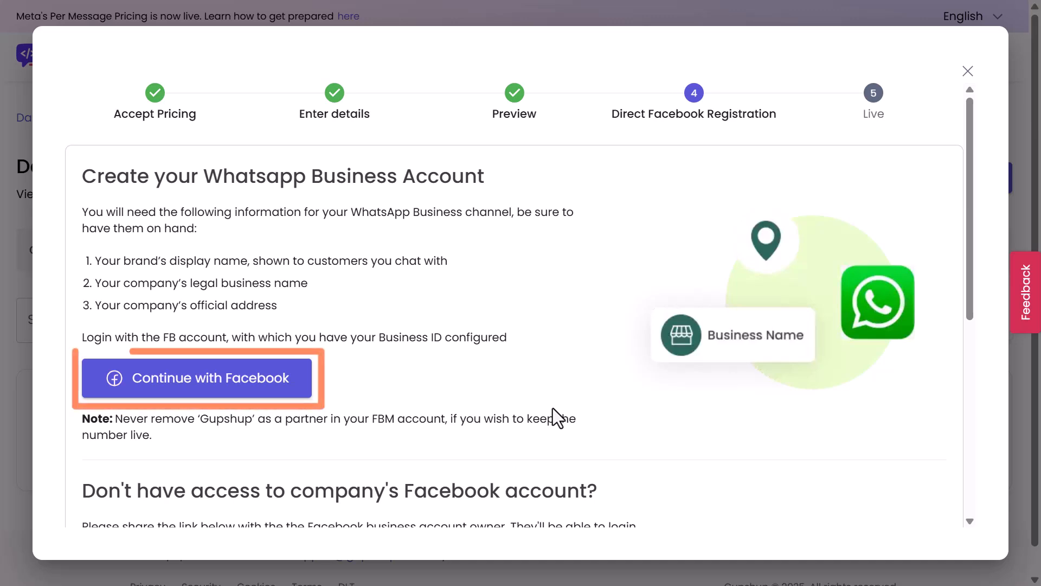
- Log in with the current Facebook account and start connecting it to Gupshup
{"action": "left_click", "coordinate": [214, 387]}
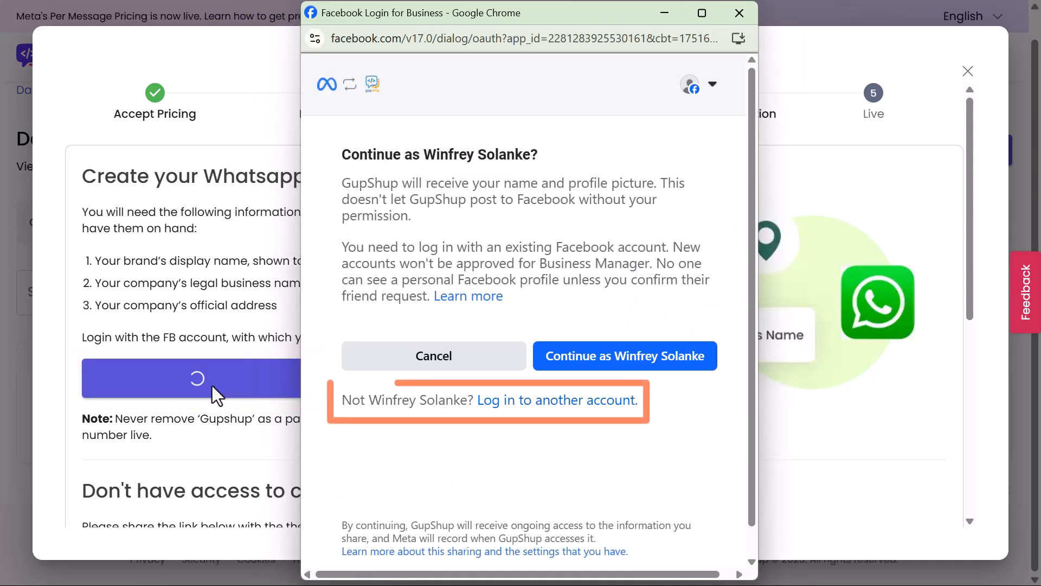
{"action": "left_click", "coordinate": [597, 371]}
{"action": "scroll", "coordinate": [607, 375], "scroll_direction": "down", "scroll_amount": 2}
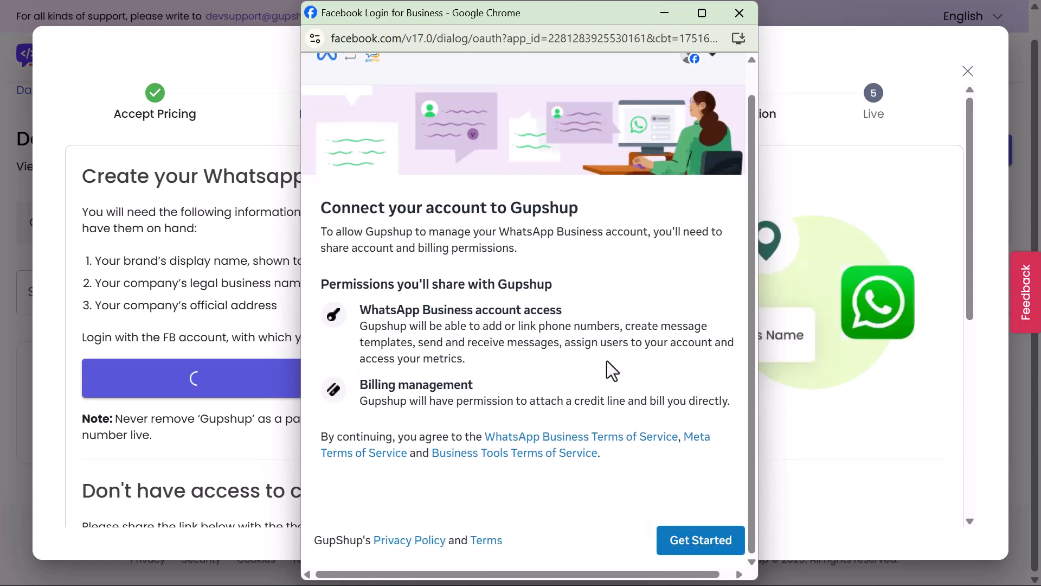
{"action": "left_click", "coordinate": [701, 550]}
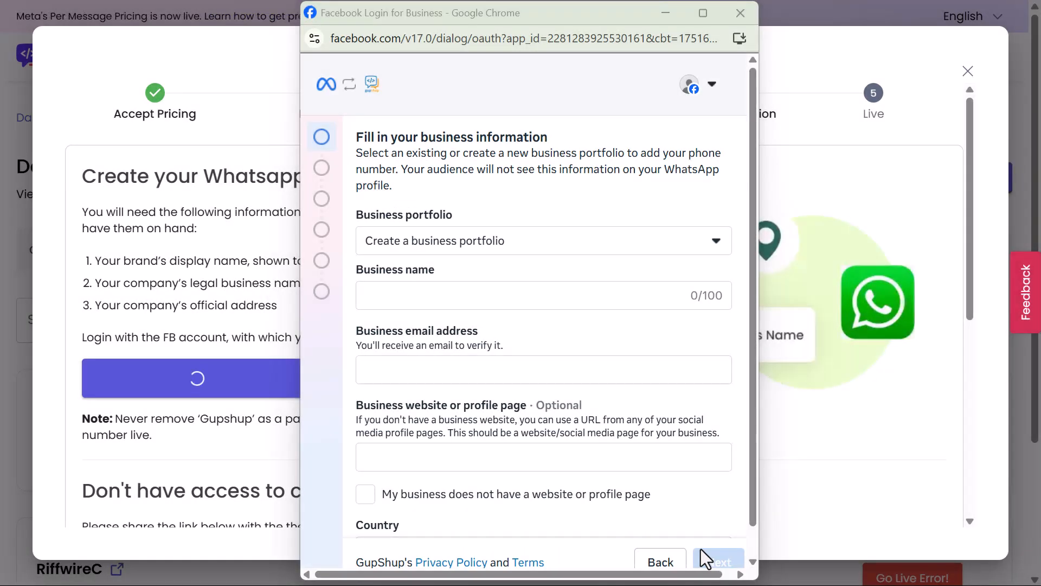
- Submit business name 'Rifwire Company', the business e-mail, no website, and country Kenya
{"action": "left_click", "coordinate": [409, 295]}
{"action": "type", "text": "Rifwire Company"}
{"action": "left_click", "coordinate": [399, 377]}
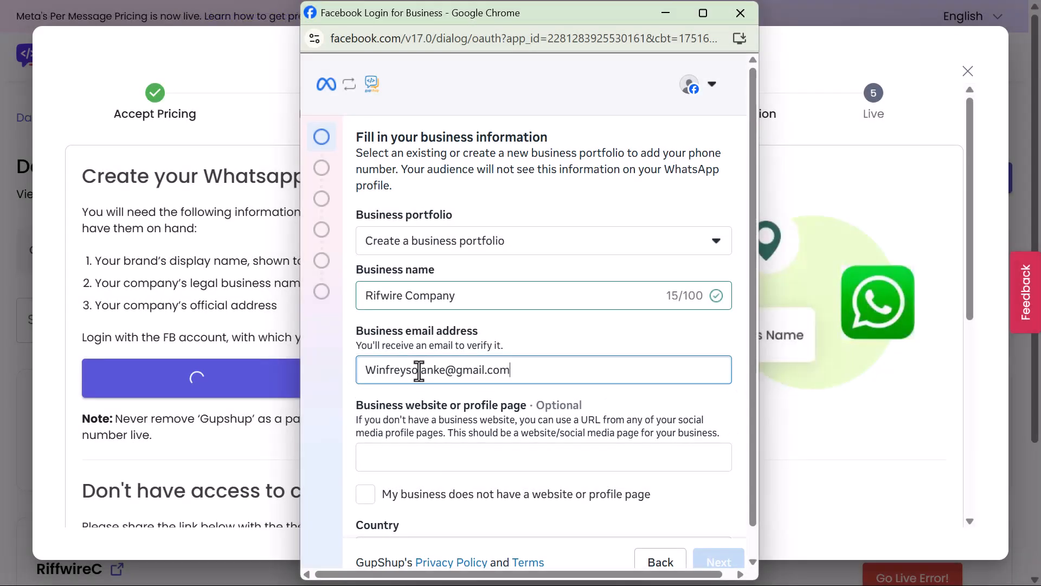
{"action": "left_click", "coordinate": [368, 494]}
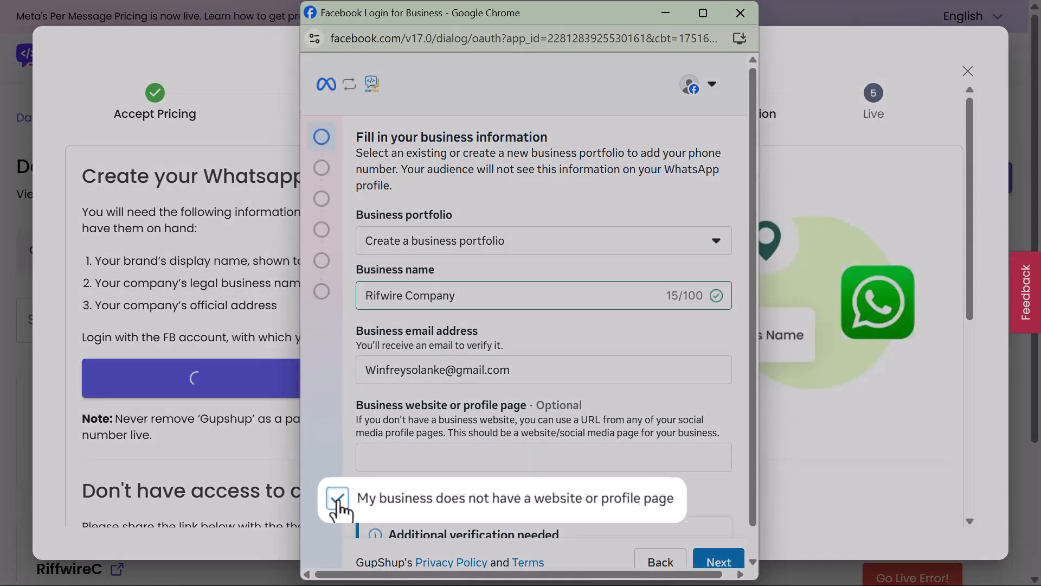
{"action": "scroll", "coordinate": [365, 505], "scroll_direction": "down", "scroll_amount": 3}
{"action": "left_click", "coordinate": [365, 494]}
{"action": "left_click", "coordinate": [366, 495]}
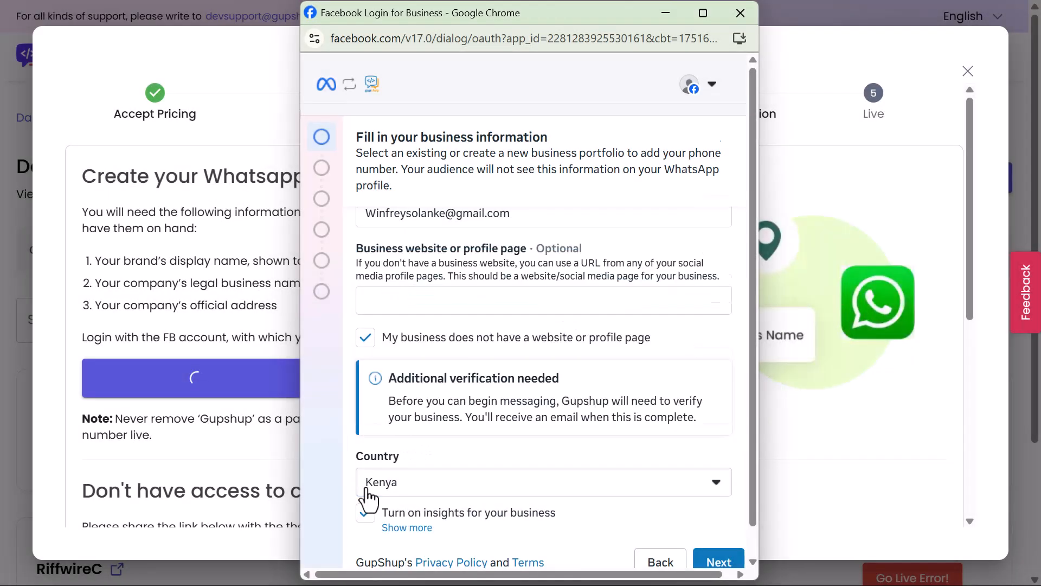
{"action": "scroll", "coordinate": [366, 495], "scroll_direction": "down", "scroll_amount": 1}
{"action": "left_click", "coordinate": [720, 536]}
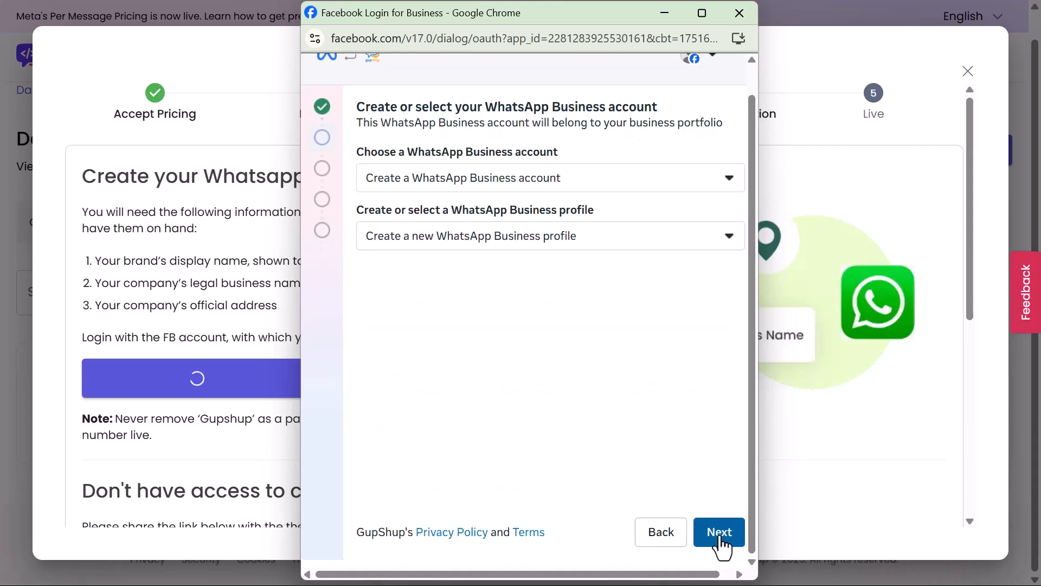
- Choose to create a new WhatsApp Business account and a new business profile
{"action": "left_click", "coordinate": [624, 179]}
{"action": "left_click", "coordinate": [611, 255]}
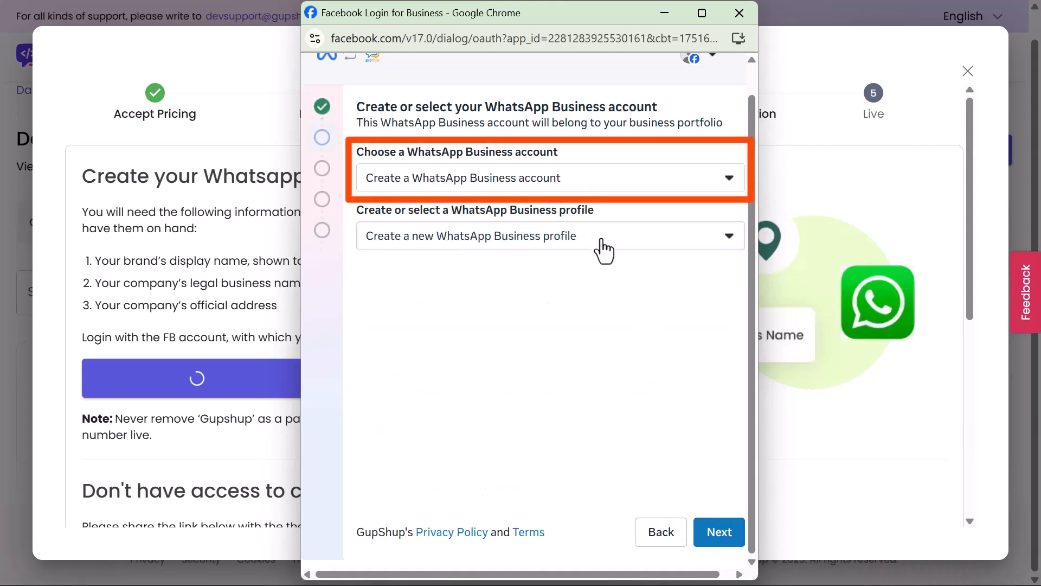
{"action": "left_click", "coordinate": [600, 238]}
{"action": "left_click", "coordinate": [616, 271]}
{"action": "left_click", "coordinate": [719, 533]}
- Name the account and display name 'Riffwire Company' with category Other
{"action": "left_click", "coordinate": [544, 225]}
{"action": "type", "text": "Riffwire Company"}
{"action": "left_click", "coordinate": [557, 302]}
{"action": "type", "text": "Riffwire Company"}
{"action": "left_click", "coordinate": [578, 380]}
{"action": "scroll", "coordinate": [575, 336], "scroll_direction": "down", "scroll_amount": 7}
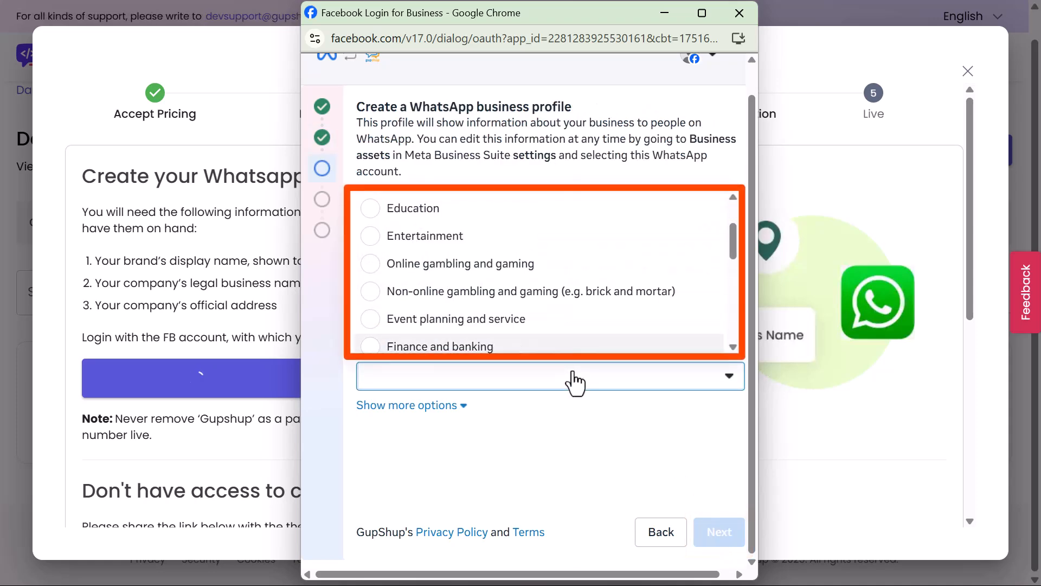
{"action": "left_click", "coordinate": [575, 338]}
{"action": "left_click", "coordinate": [719, 532]}
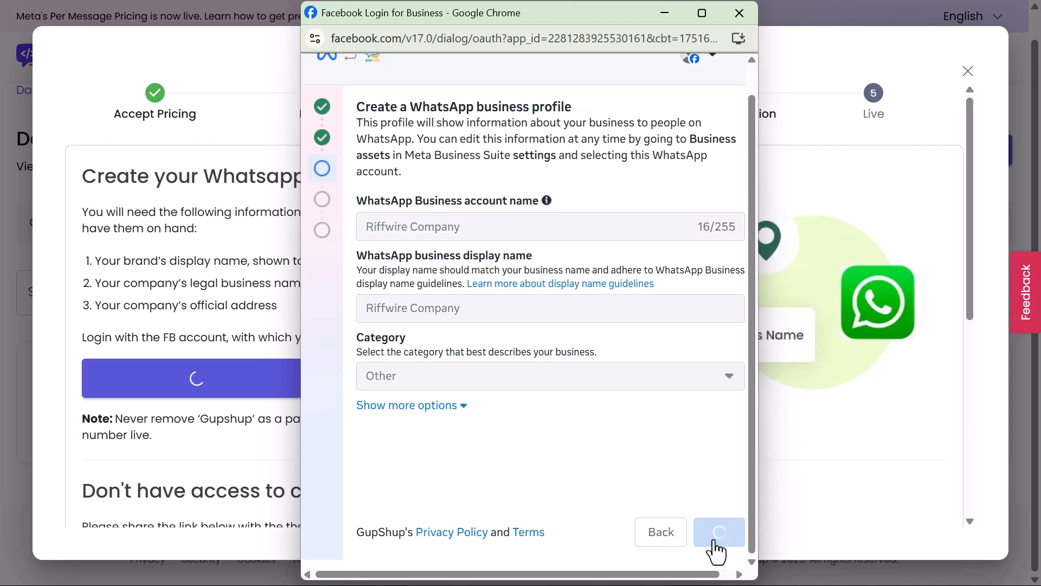
- Add a Kenyan (+254) phone number, verify it with the received code, and approve Gupshup's access
{"action": "left_click", "coordinate": [366, 238]}
{"action": "left_click", "coordinate": [429, 305]}
{"action": "type", "text": "ke"}
{"action": "left_click", "coordinate": [426, 374]}
{"action": "left_click", "coordinate": [548, 308]}
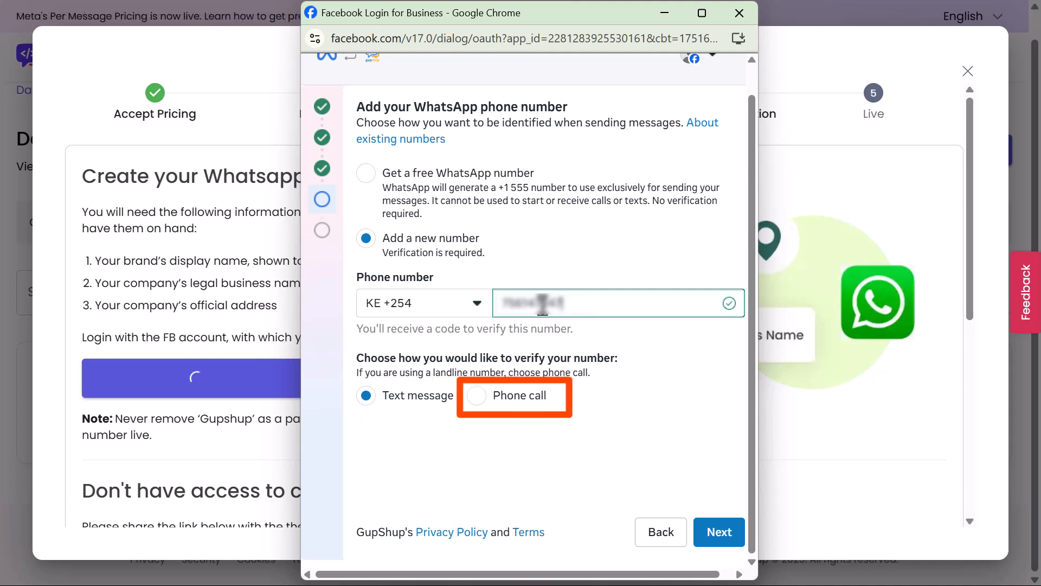
{"action": "left_click", "coordinate": [725, 544]}
{"action": "left_click", "coordinate": [705, 537]}
- Select the new phone number, confirm taking Riffwire live, and copy the account's API key
{"action": "left_click", "coordinate": [719, 554]}
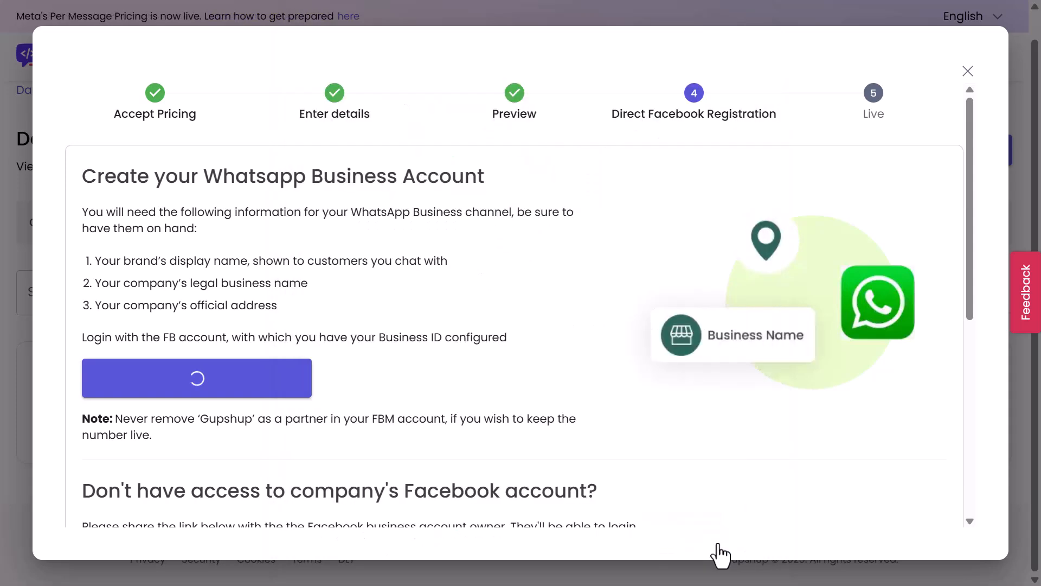
{"action": "left_click", "coordinate": [107, 344]}
{"action": "left_click", "coordinate": [518, 440]}
{"action": "left_click", "coordinate": [537, 412]}
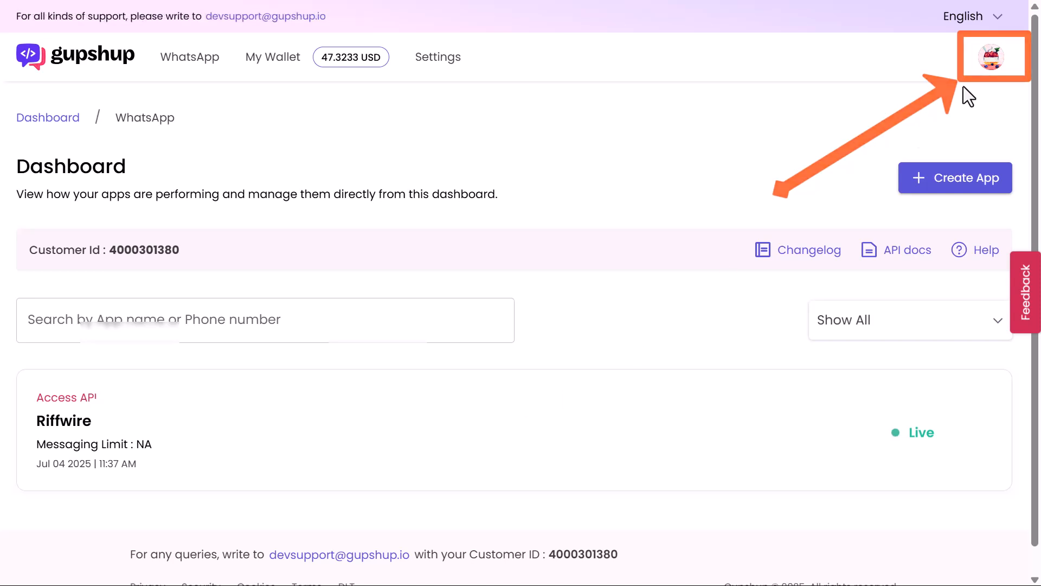
{"action": "left_click", "coordinate": [990, 59]}
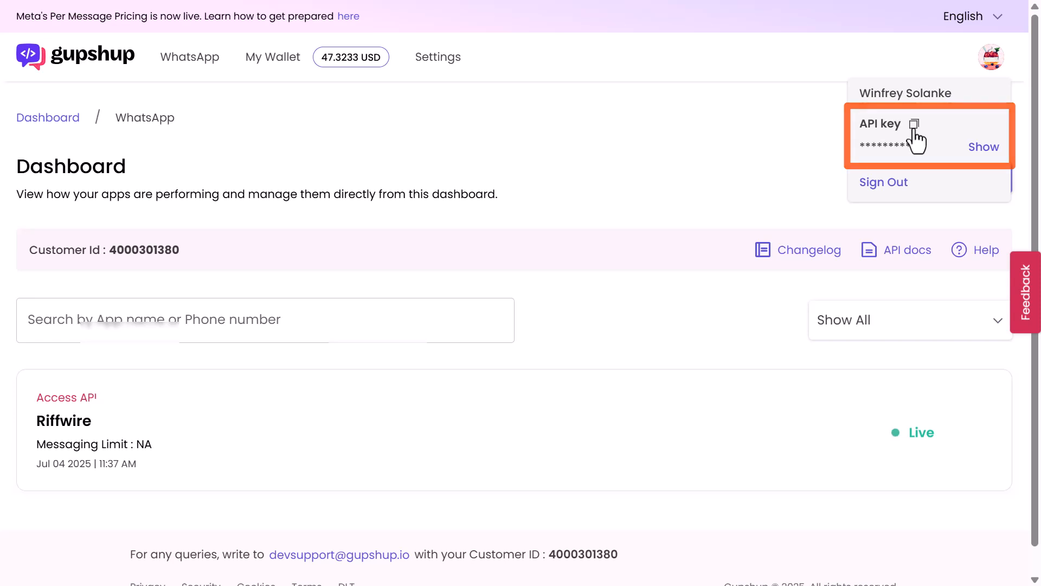
{"action": "left_click", "coordinate": [914, 126]}
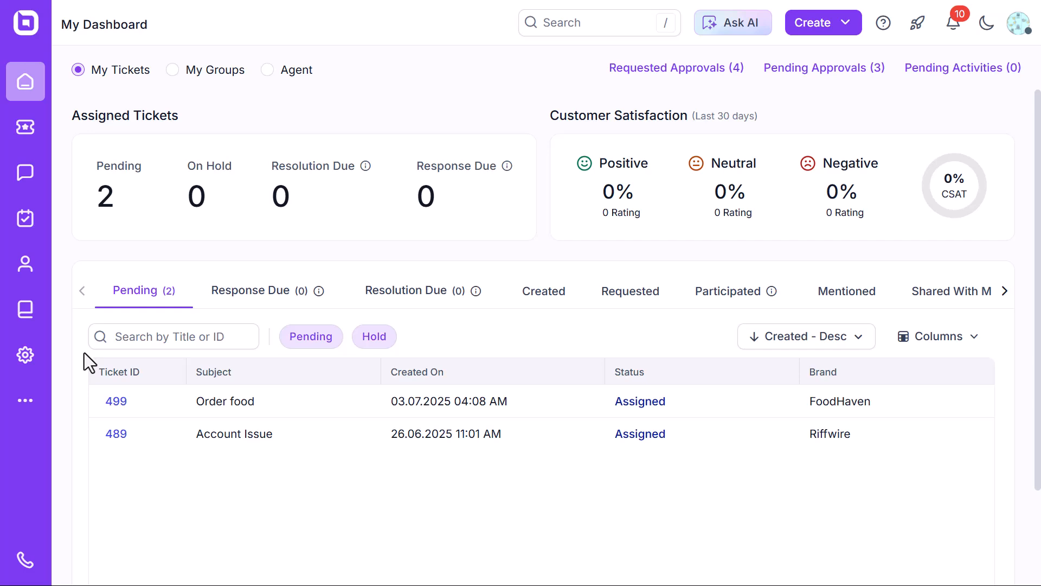
- Go to Admin Center Chat settings, expand WhatsApp, and open Gupshup WhatsApp
{"action": "left_click", "coordinate": [27, 358]}
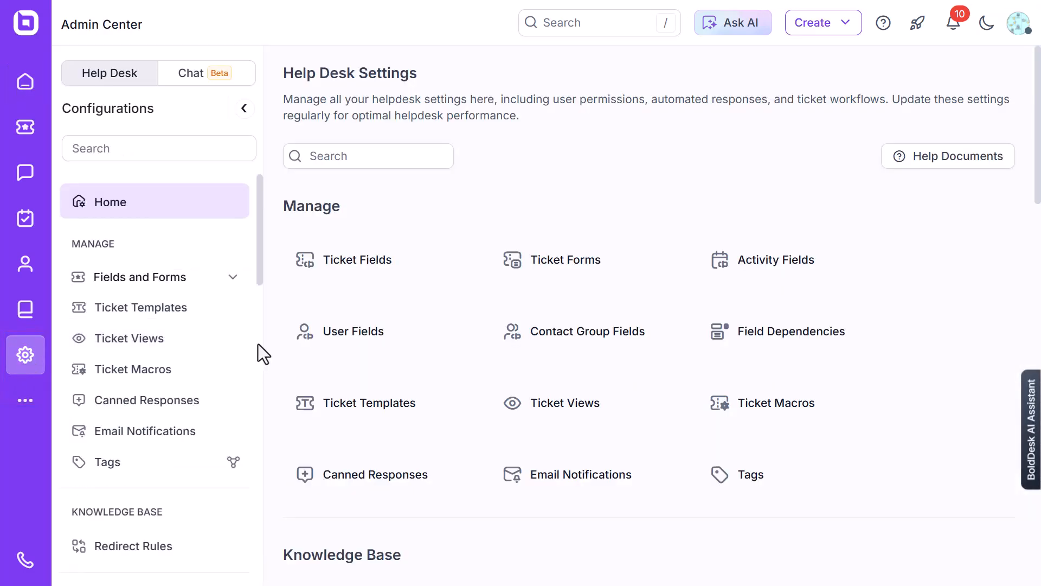
{"action": "left_click", "coordinate": [201, 72]}
{"action": "scroll", "coordinate": [259, 248], "scroll_direction": "down", "scroll_amount": 15}
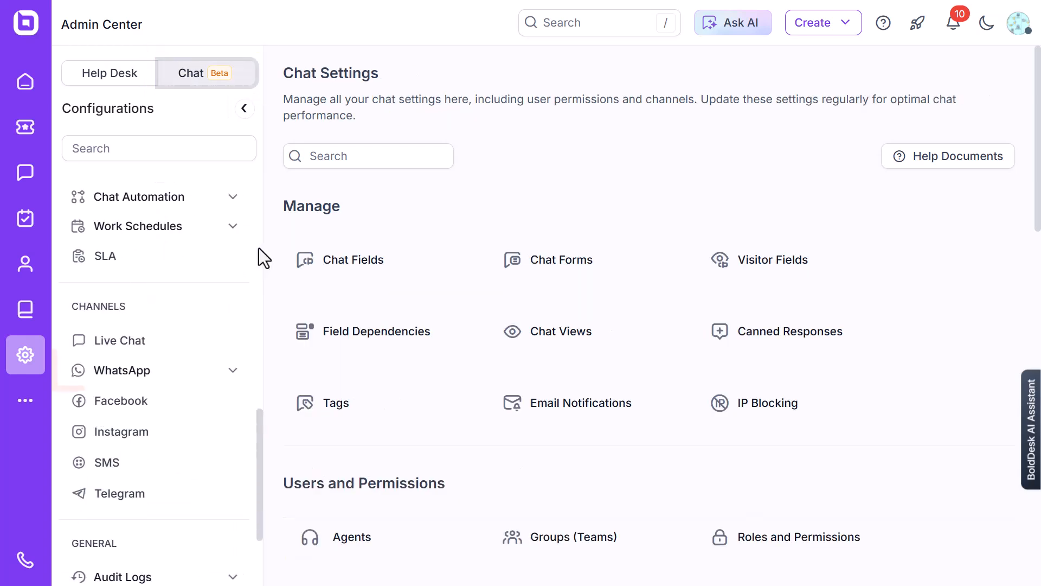
{"action": "left_click", "coordinate": [235, 374]}
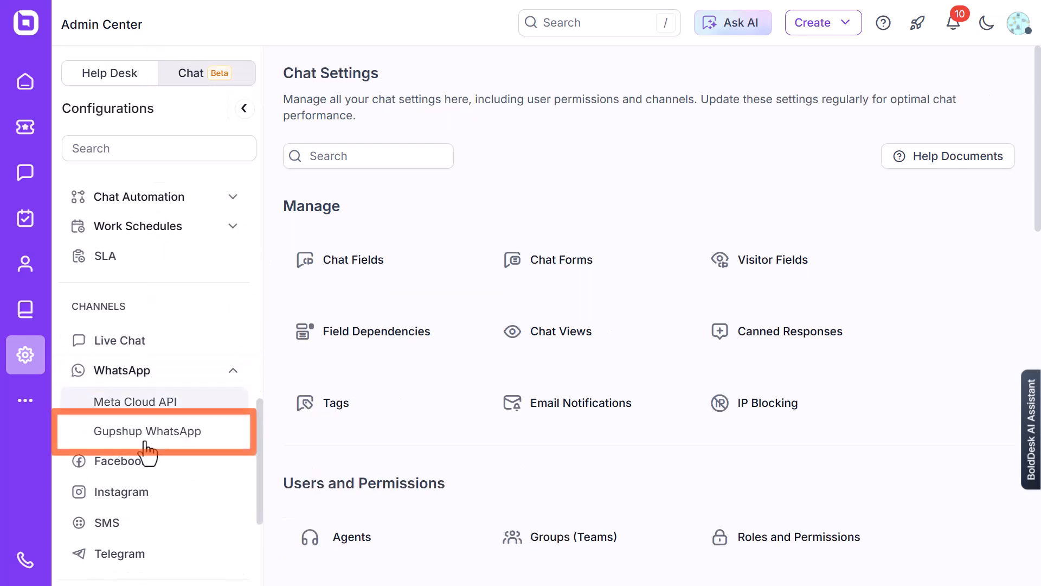
{"action": "left_click", "coordinate": [251, 440]}
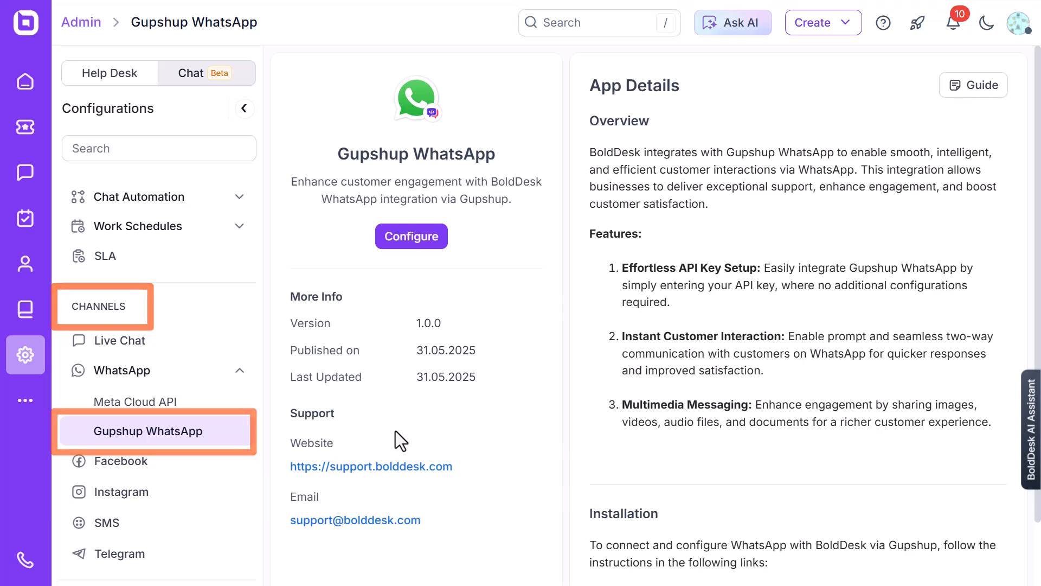
- Paste the copied Gupshup API key into the configuration and verify and save it
{"action": "left_click", "coordinate": [402, 237]}
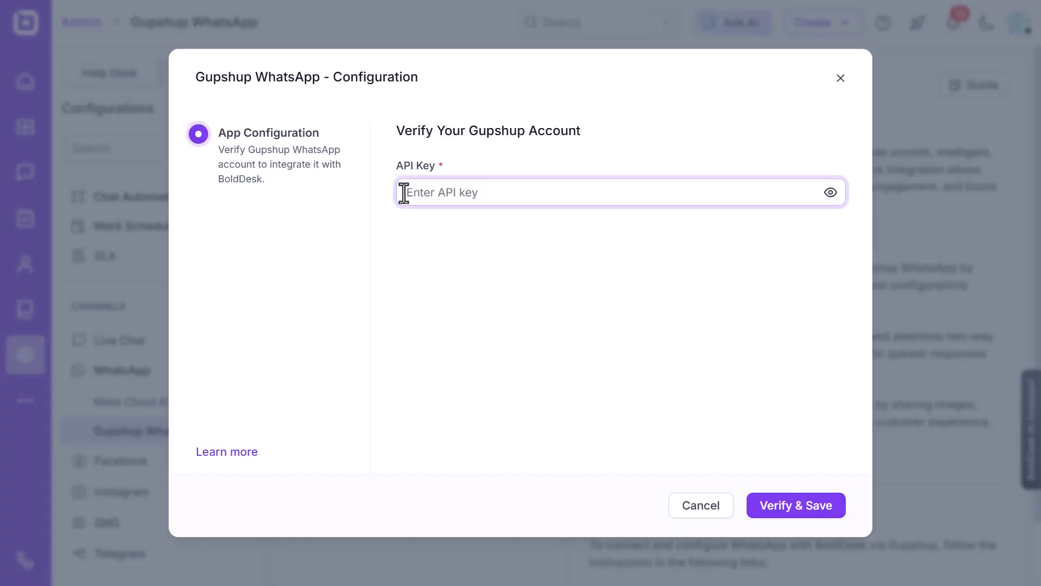
{"action": "key", "text": "ctrl+v"}
{"action": "left_click", "coordinate": [814, 515]}
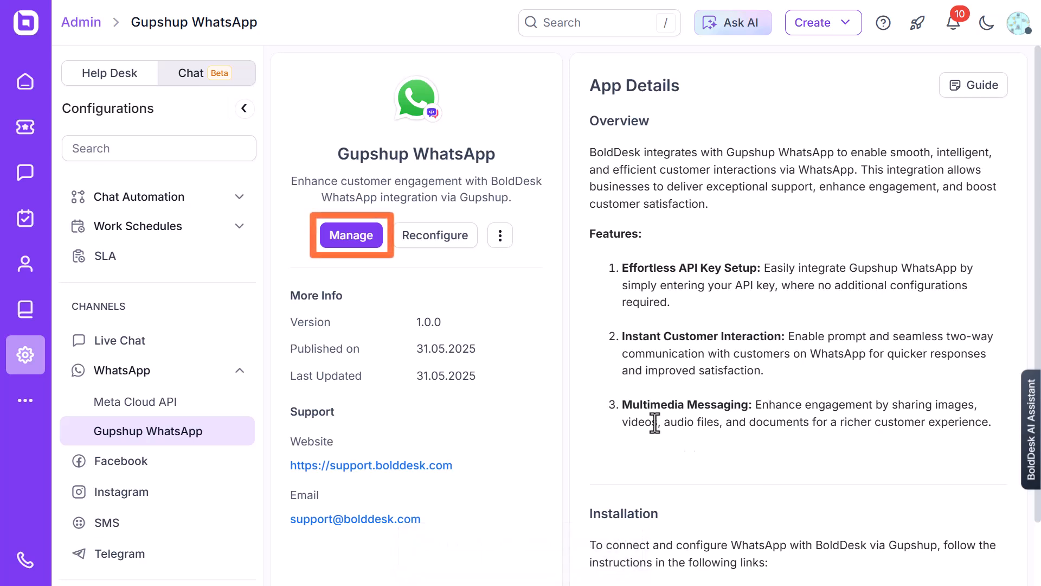
- Add a Gupshup WhatsApp account 'Riffwire Support' with app Riffwire and brand Riffwire
{"action": "left_click", "coordinate": [359, 238]}
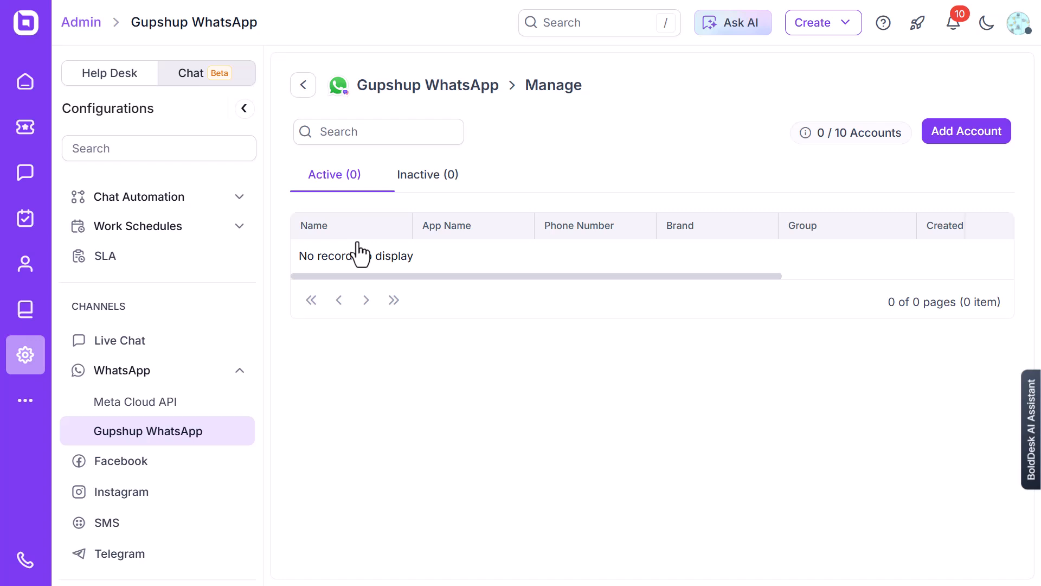
{"action": "left_click", "coordinate": [950, 133]}
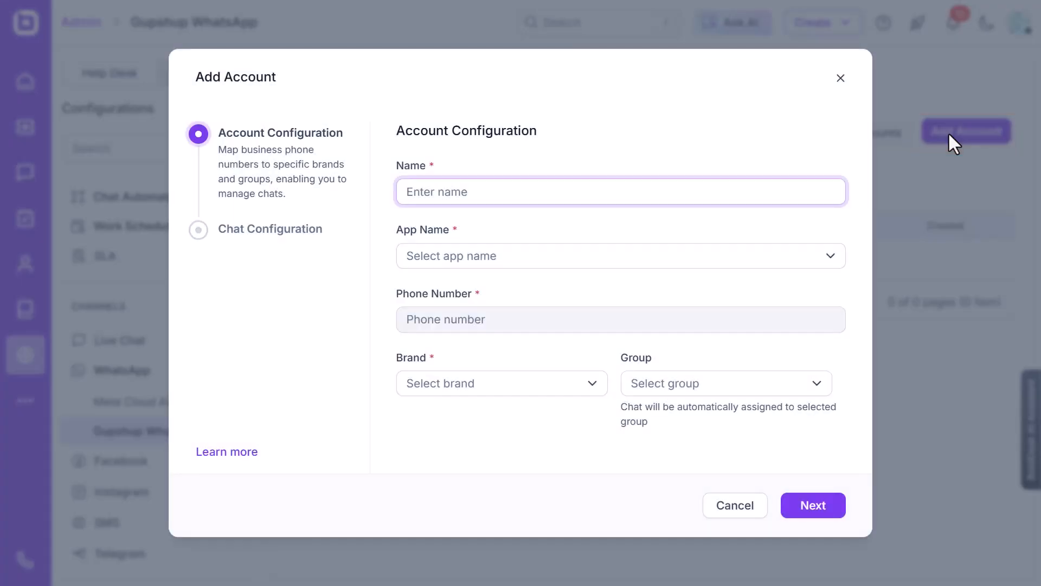
{"action": "type", "text": "Riffwire Support"}
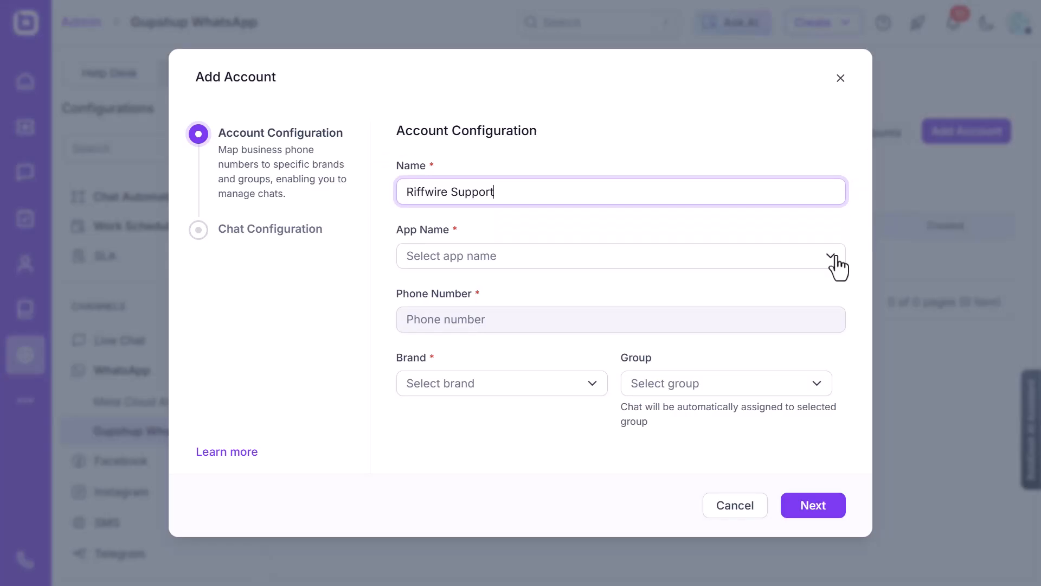
{"action": "left_click", "coordinate": [838, 263]}
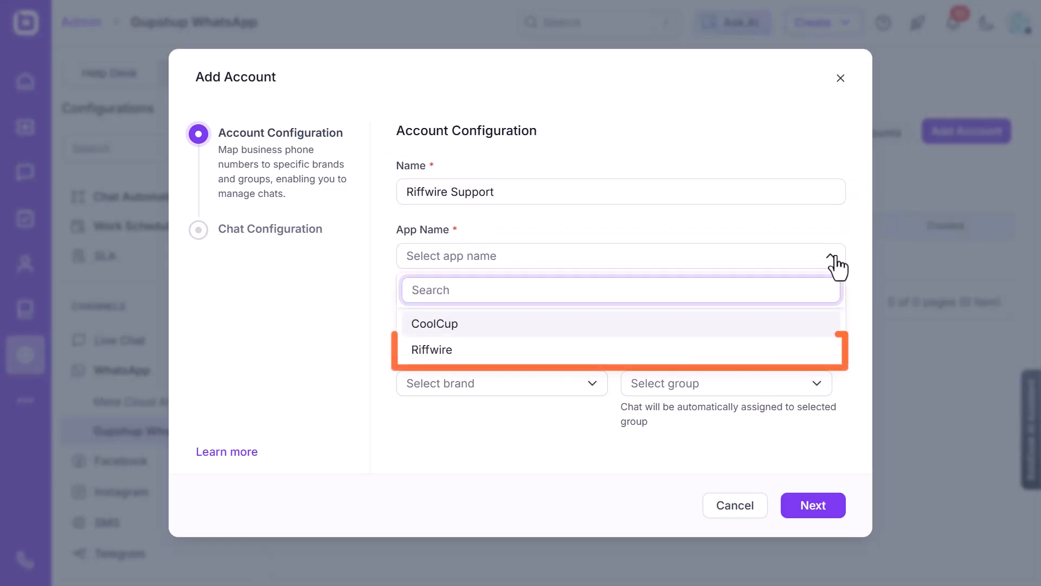
{"action": "left_click", "coordinate": [585, 356]}
{"action": "left_click", "coordinate": [585, 380]}
{"action": "left_click", "coordinate": [582, 544]}
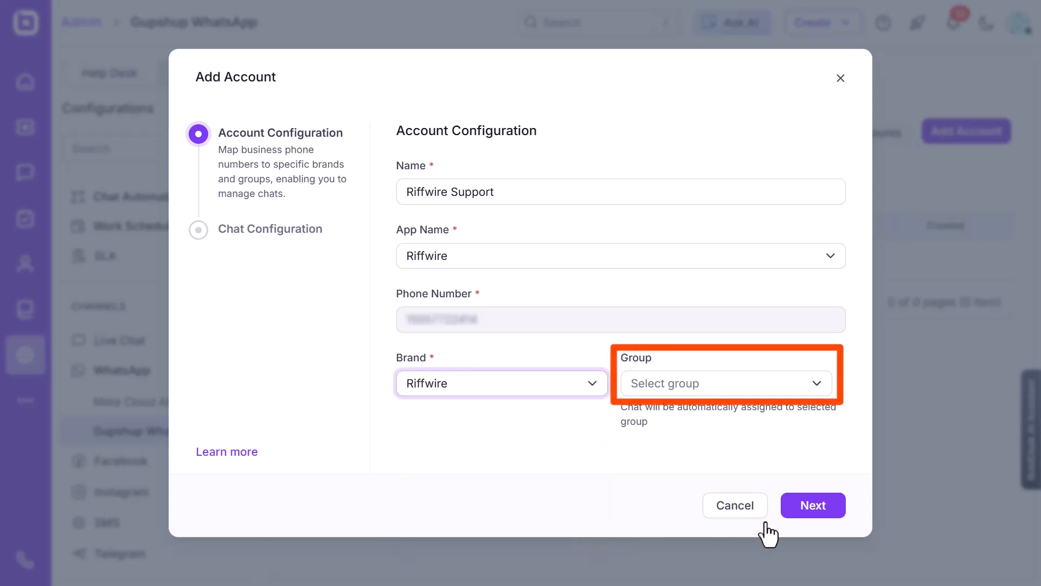
- Turn on read receipts and a welcome message with the pasted greeting text
{"action": "left_click", "coordinate": [811, 520]}
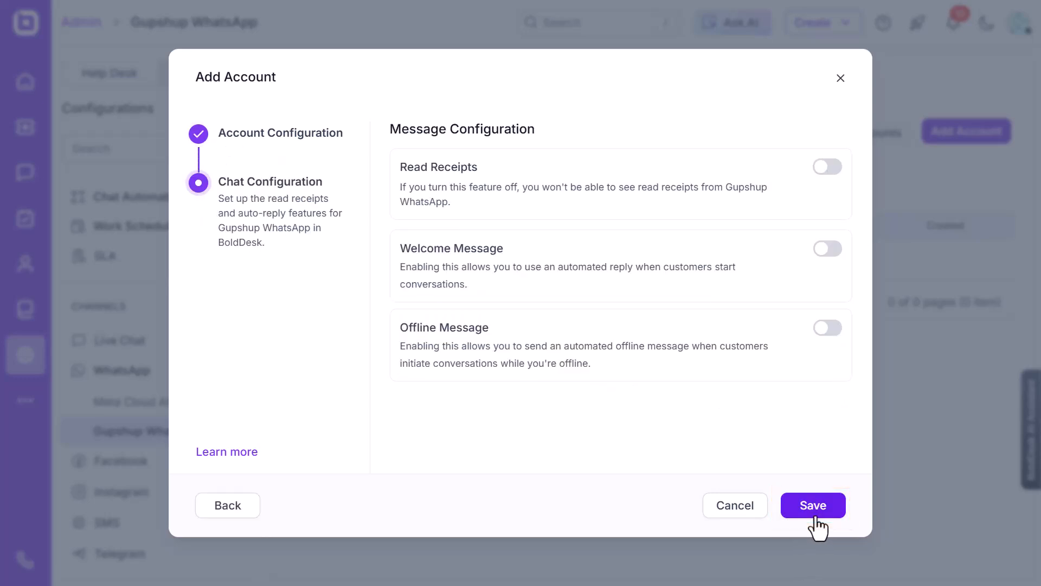
{"action": "left_click", "coordinate": [828, 166]}
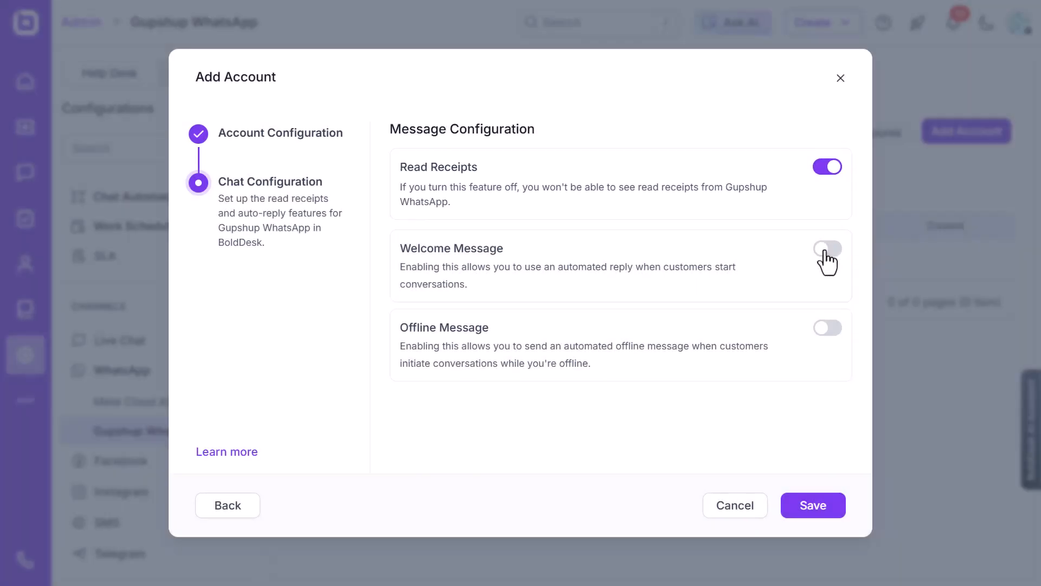
{"action": "left_click", "coordinate": [827, 250]}
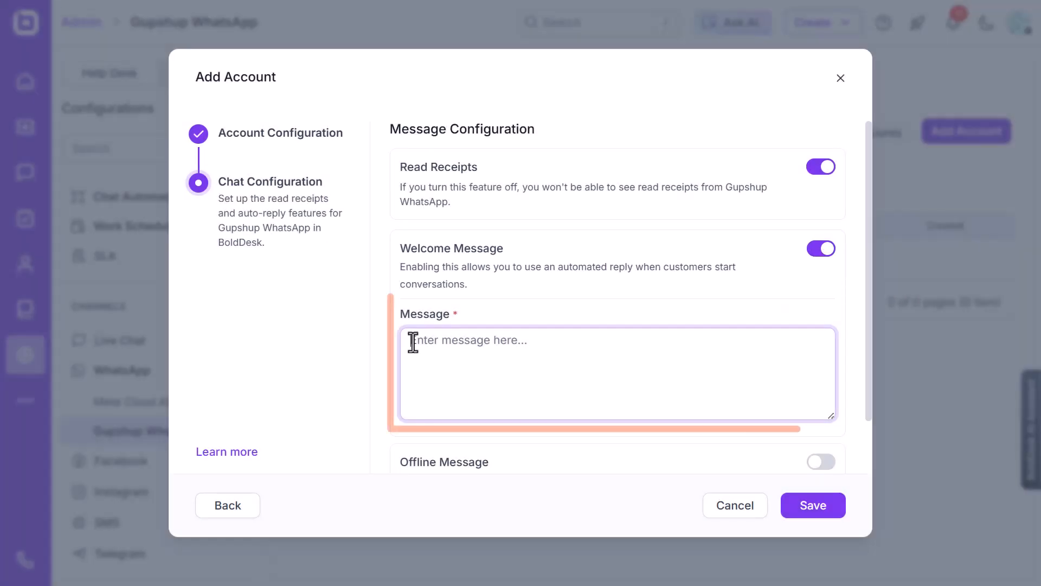
{"action": "left_click", "coordinate": [412, 341]}
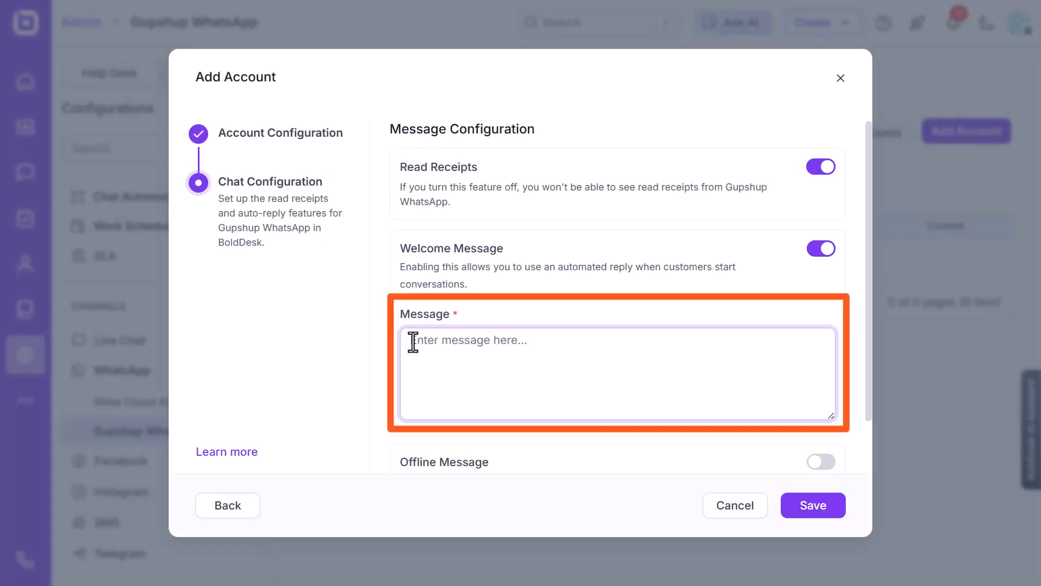
{"action": "key", "text": "ctrl+v"}
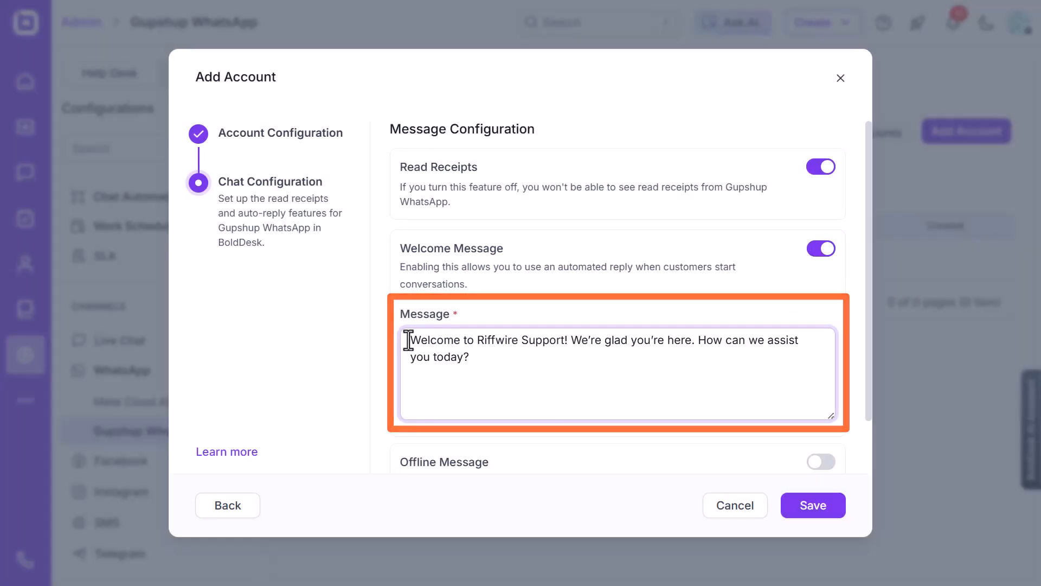
{"action": "scroll", "coordinate": [813, 412], "scroll_direction": "down", "scroll_amount": 1}
- Enable an offline message on US Office Business Hours with pasted text, and save the account
{"action": "left_click", "coordinate": [819, 401]}
{"action": "scroll", "coordinate": [818, 401], "scroll_direction": "down", "scroll_amount": 4}
{"action": "left_click", "coordinate": [813, 261]}
{"action": "left_click", "coordinate": [802, 328]}
{"action": "left_click", "coordinate": [411, 358]}
{"action": "key", "text": "ctrl+v"}
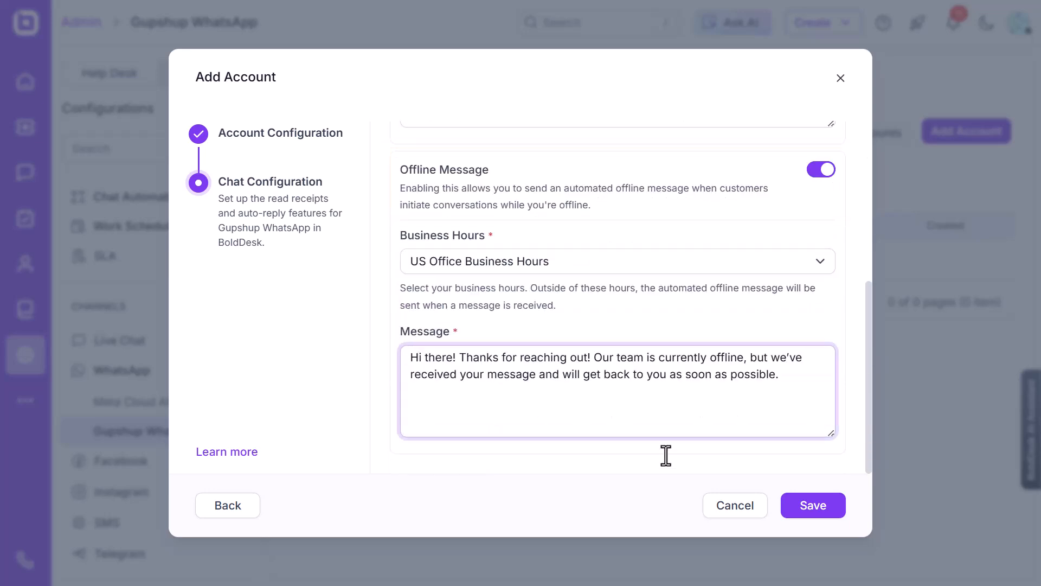
{"action": "left_click", "coordinate": [815, 512]}
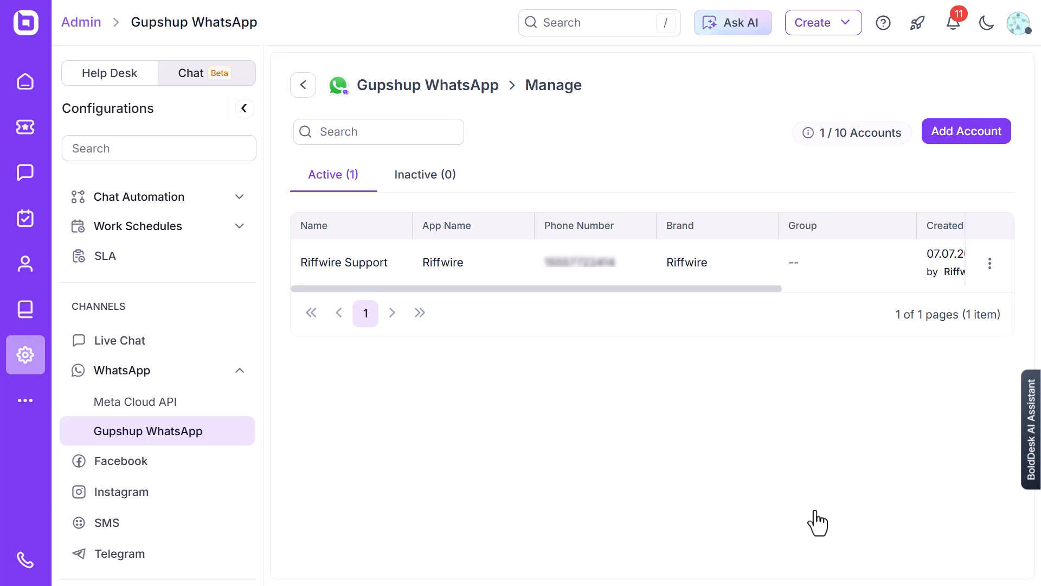
- Edit Riffwire Support to set its group to Sales & Marketing and save
{"action": "left_click", "coordinate": [990, 263]}
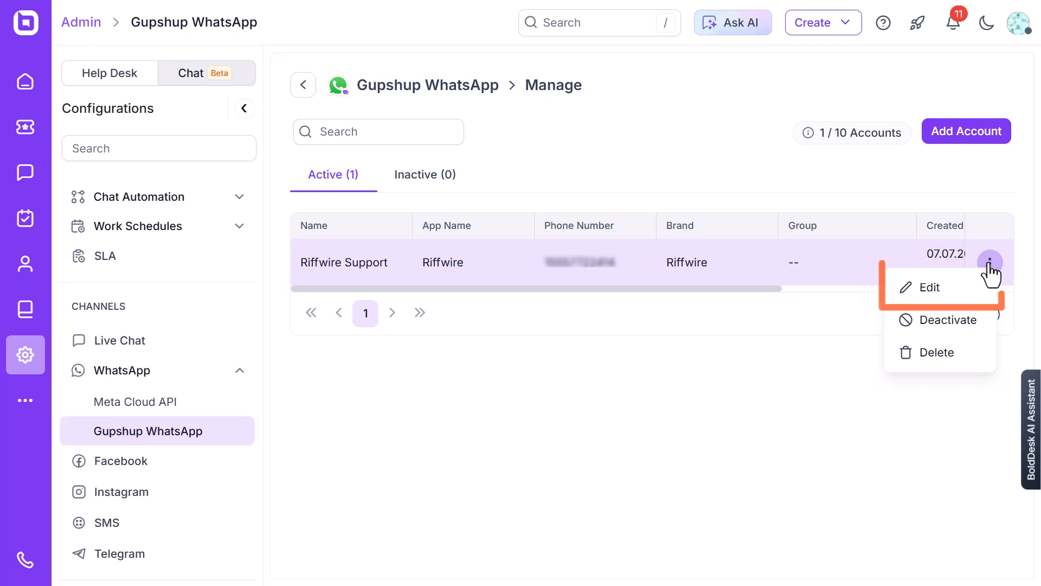
{"action": "left_click", "coordinate": [946, 293]}
{"action": "left_click", "coordinate": [726, 383]}
{"action": "left_click", "coordinate": [720, 475]}
{"action": "left_click", "coordinate": [813, 506]}
{"action": "left_click", "coordinate": [813, 506]}
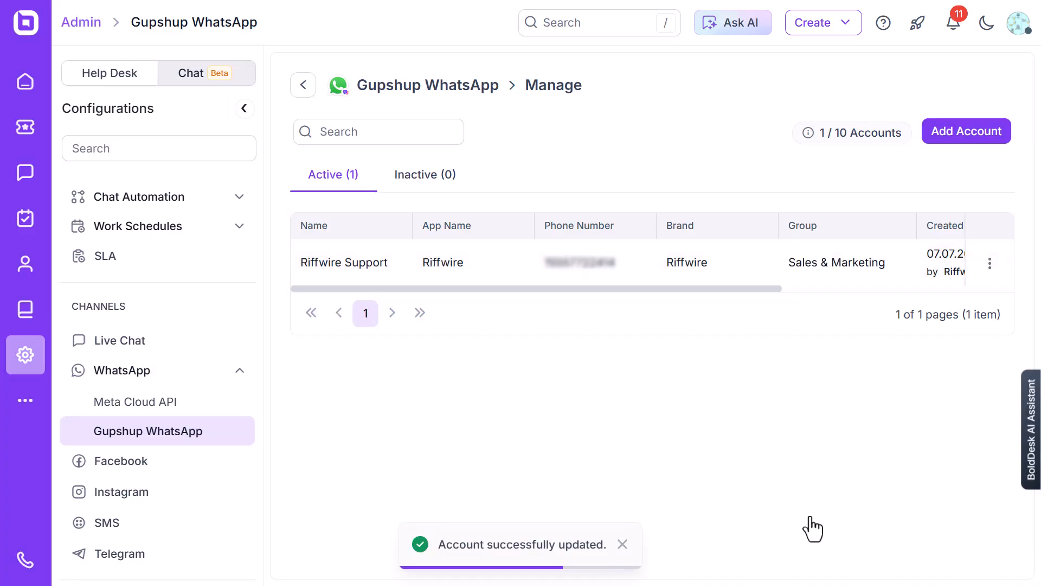
- Deactivate the Riffwire Support account and confirm the deactivation
{"action": "left_click", "coordinate": [990, 265]}
{"action": "left_click", "coordinate": [953, 323]}
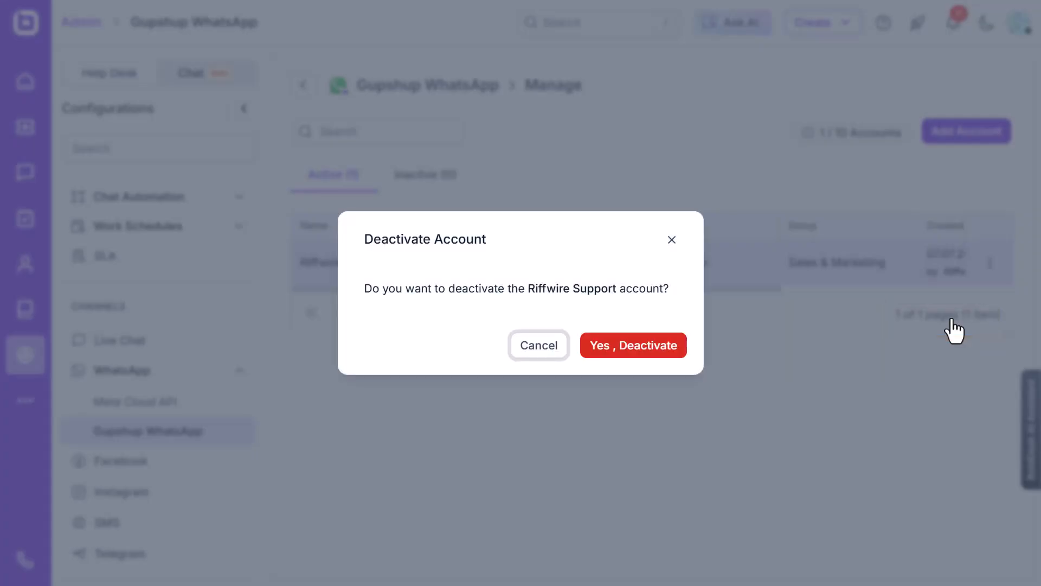
{"action": "left_click", "coordinate": [641, 356]}
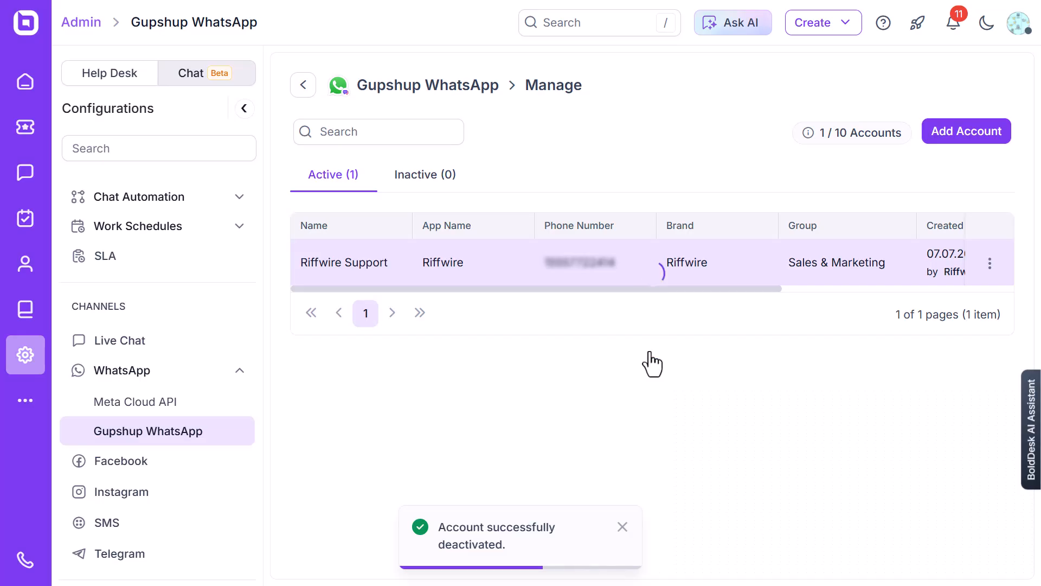
- Reactivate the Riffwire Support account from the Inactive list
{"action": "left_click", "coordinate": [437, 179]}
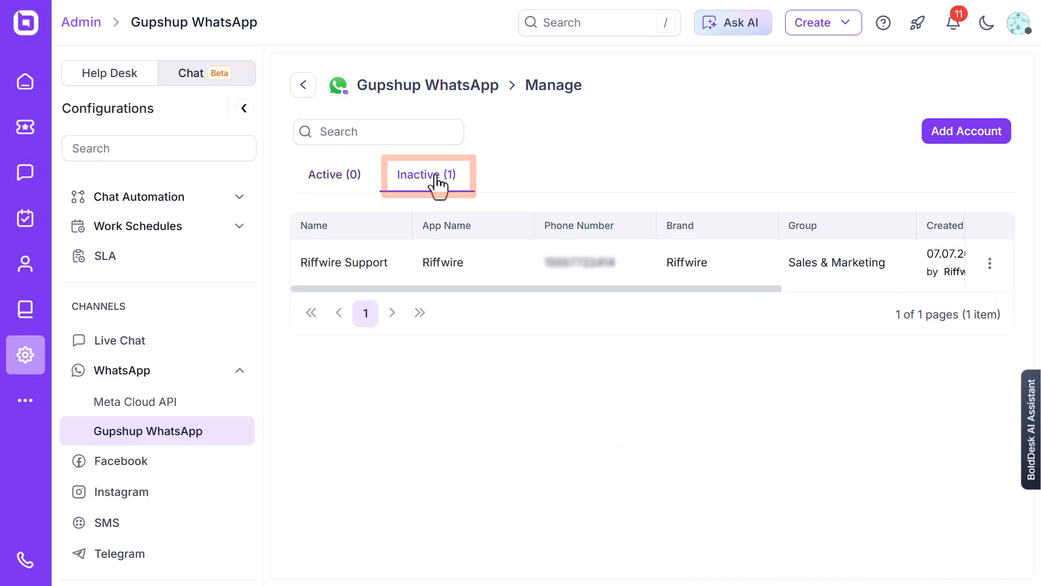
{"action": "left_click", "coordinate": [989, 265]}
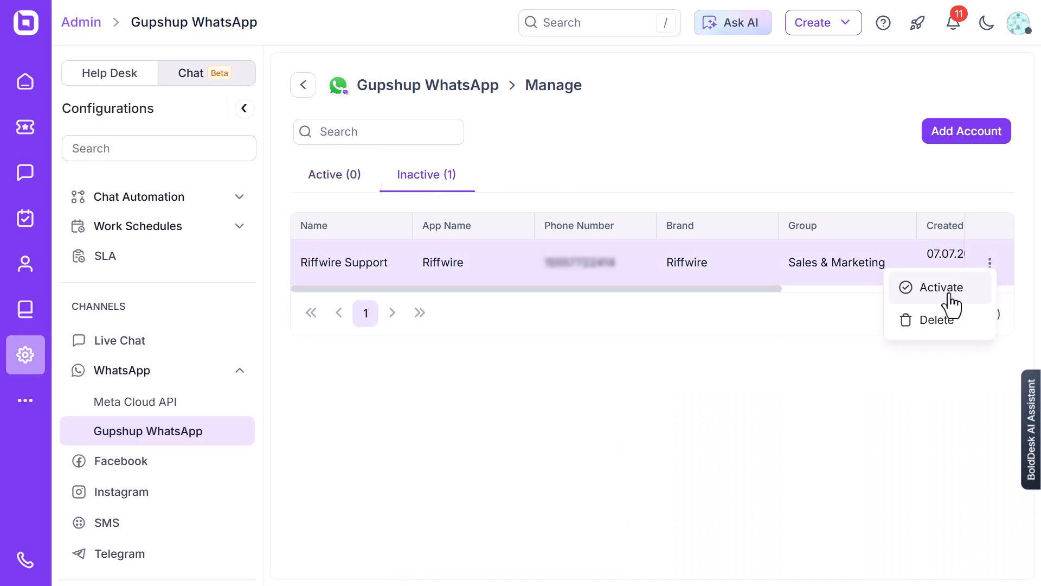
{"action": "left_click", "coordinate": [949, 296]}
{"action": "left_click", "coordinate": [630, 352]}
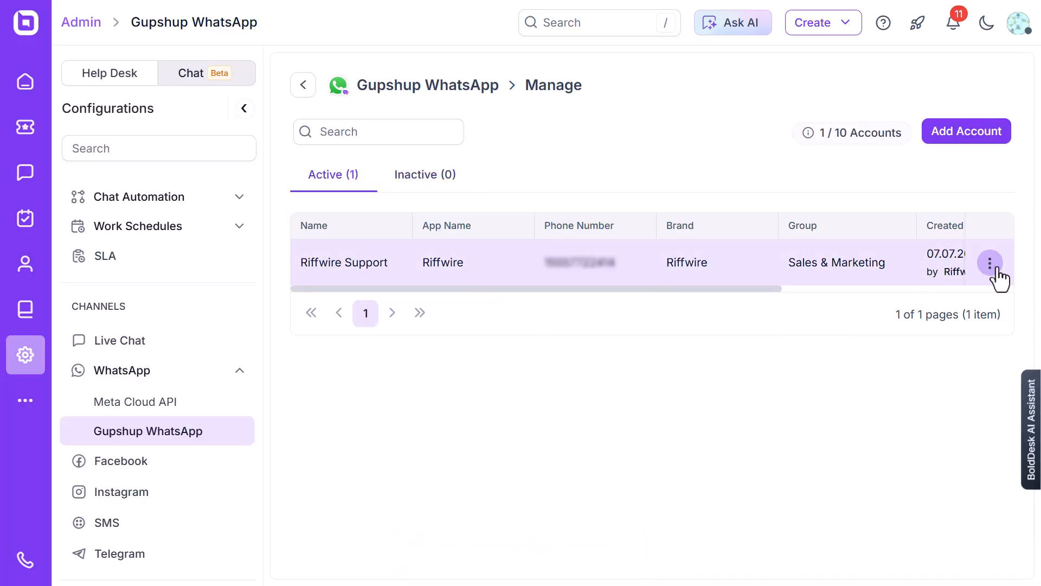
- Delete the Riffwire Support account, confirming the deletion prompt
{"action": "left_click", "coordinate": [990, 264]}
{"action": "left_click", "coordinate": [933, 353]}
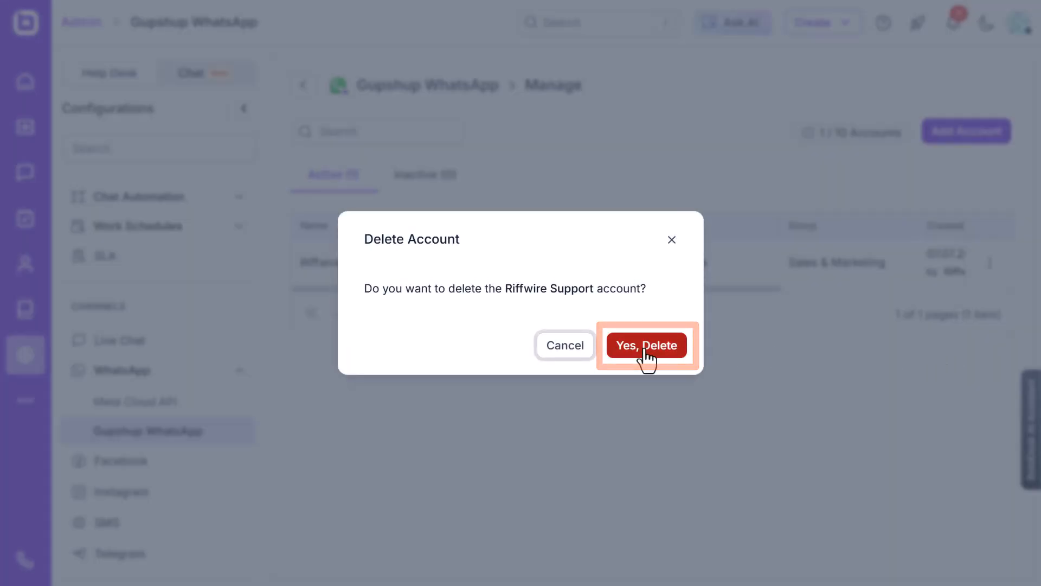
{"action": "left_click", "coordinate": [672, 239]}
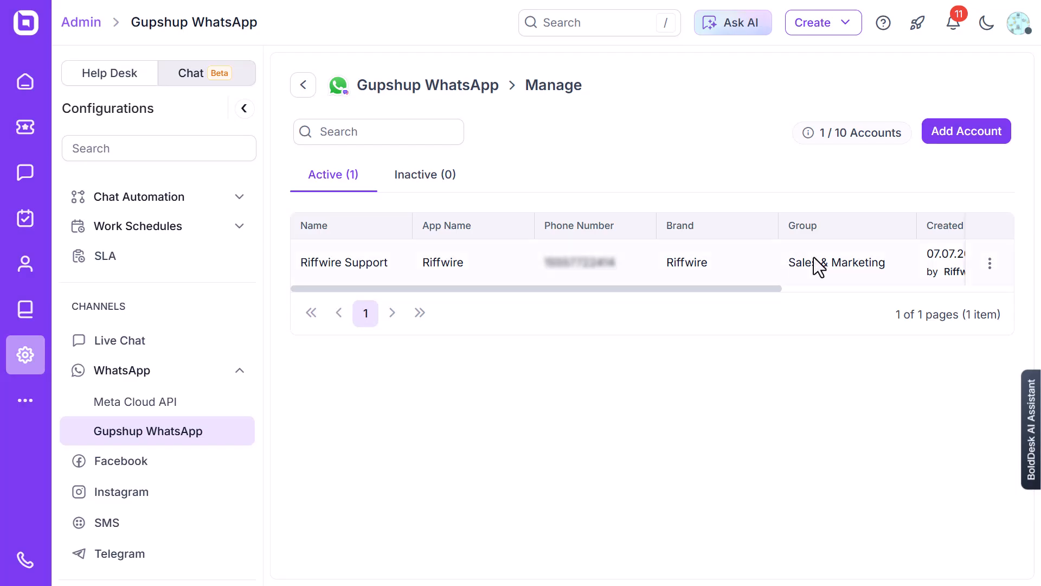